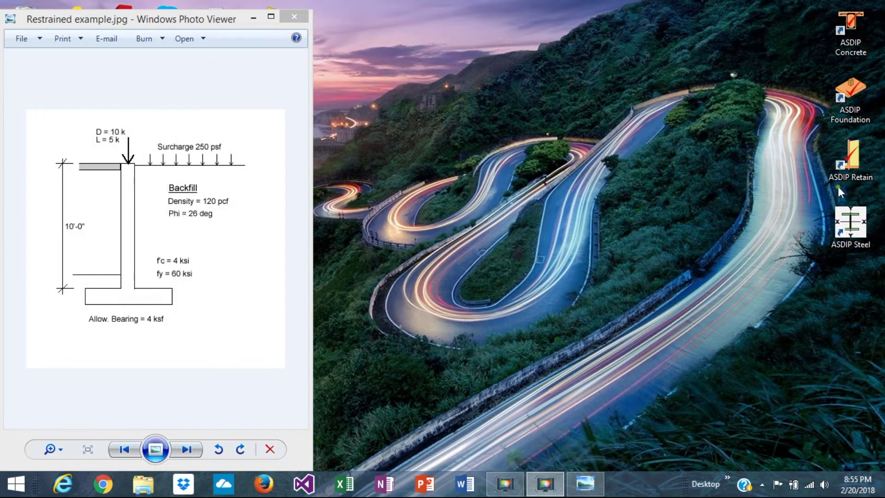
# Launch ASDIP Retain, add a restrained retaining wall calculation named 'Example', and open it
pyautogui.doubleClick(854, 159)
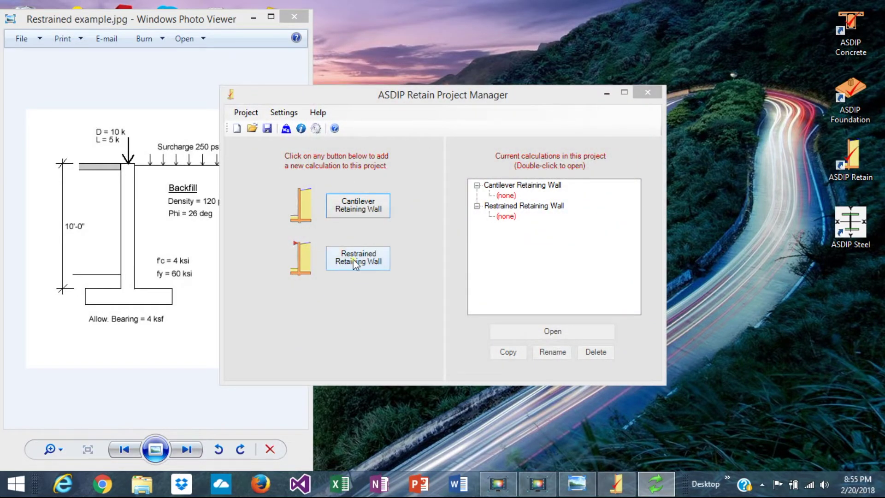
pyautogui.click(354, 261)
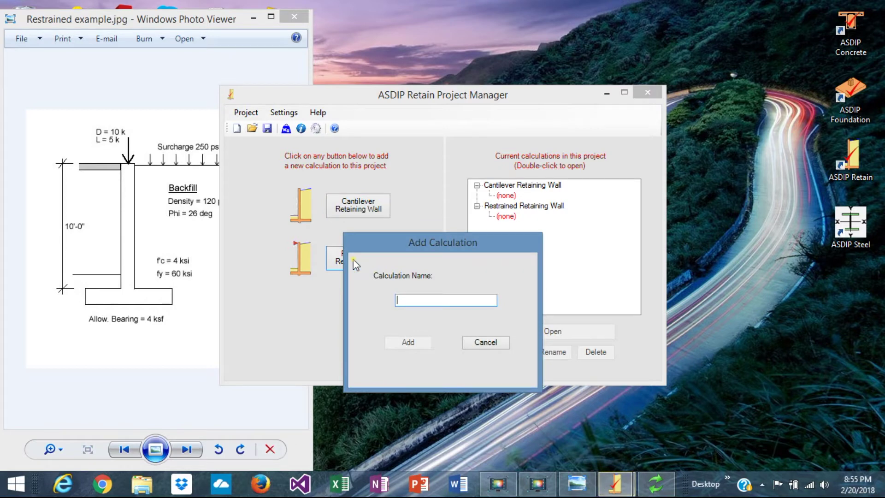
pyautogui.write('Ex')
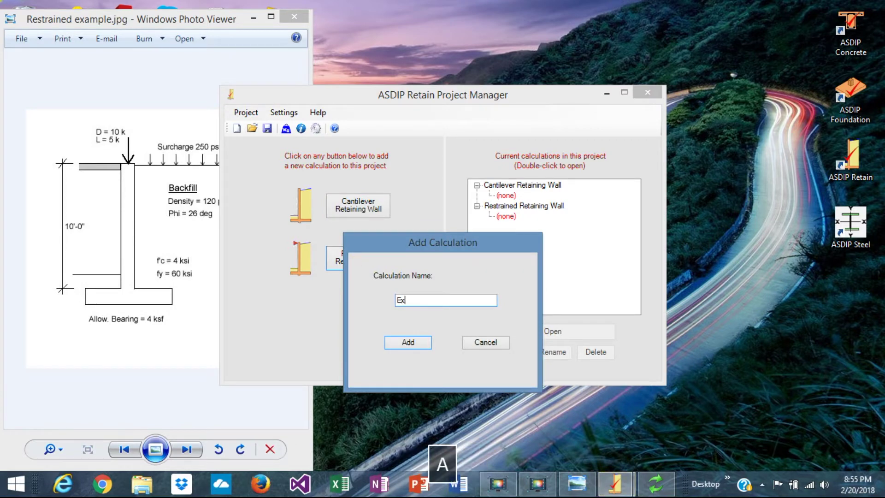
pyautogui.write('ample')
pyautogui.click(406, 343)
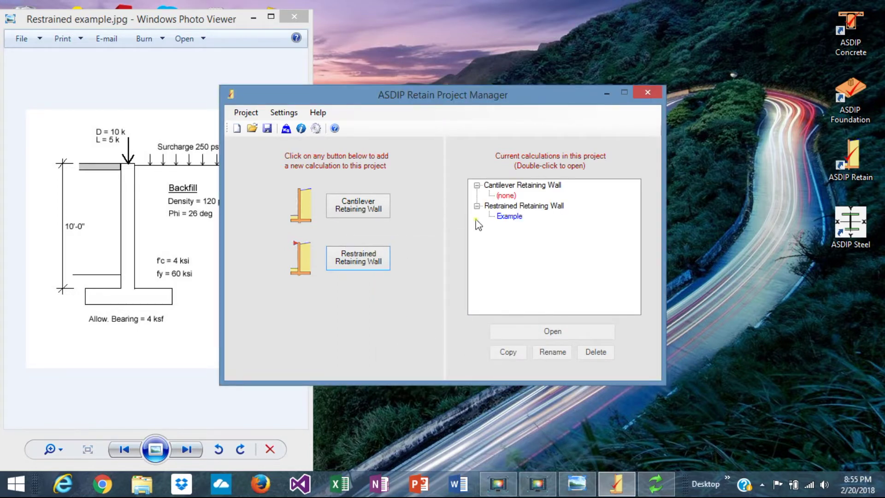
pyautogui.doubleClick(510, 216)
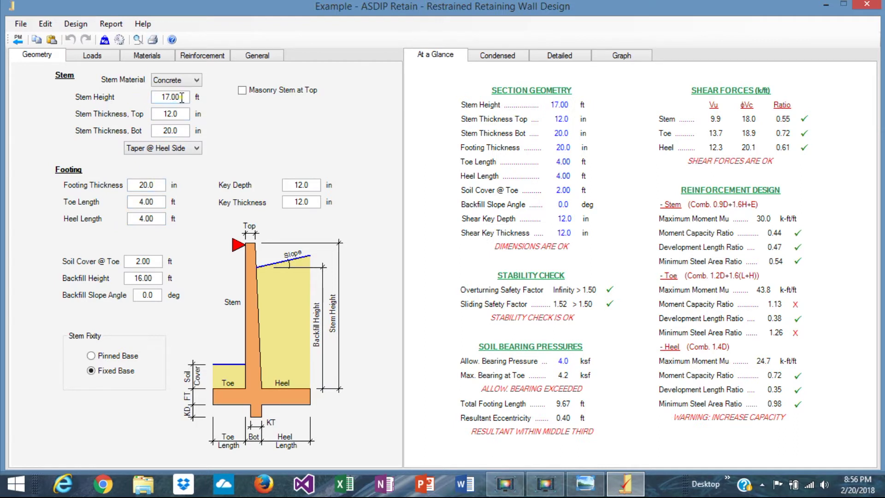
# Change the stem height to 10 ft and compare the wall with the example sketch
pyautogui.doubleClick(182, 97)
pyautogui.write('10')
pyautogui.press('Return')
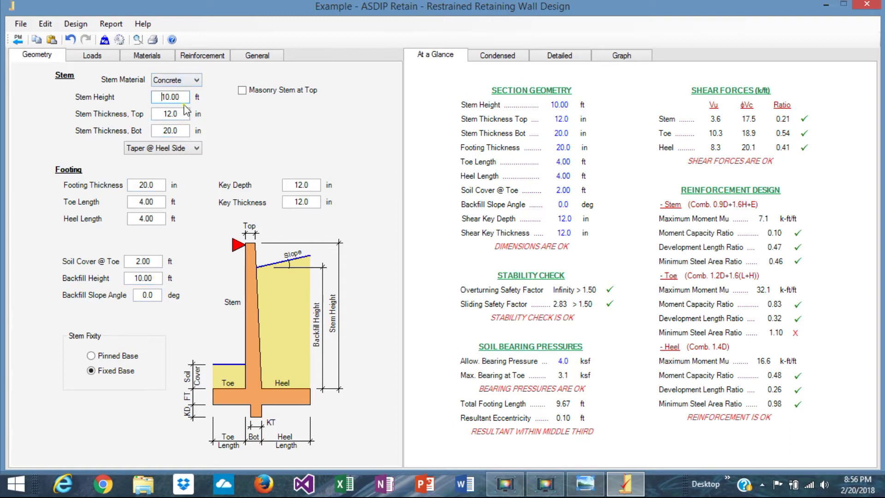
pyautogui.click(585, 488)
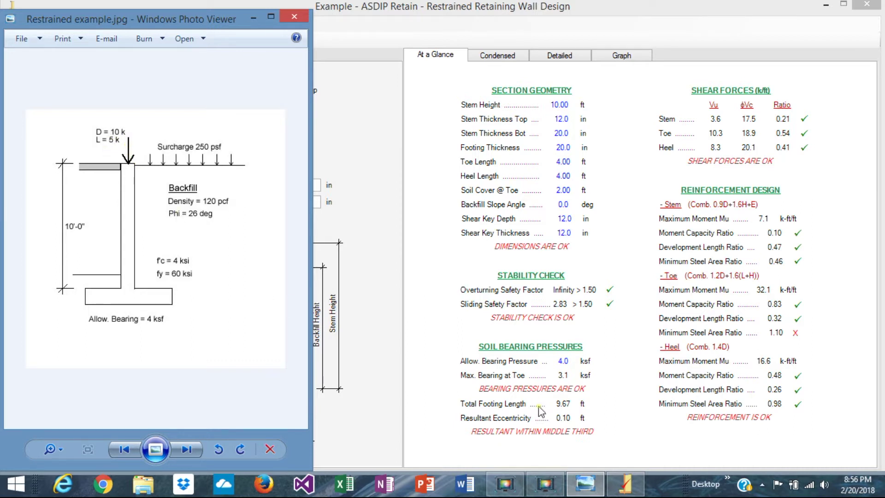
pyautogui.click(625, 485)
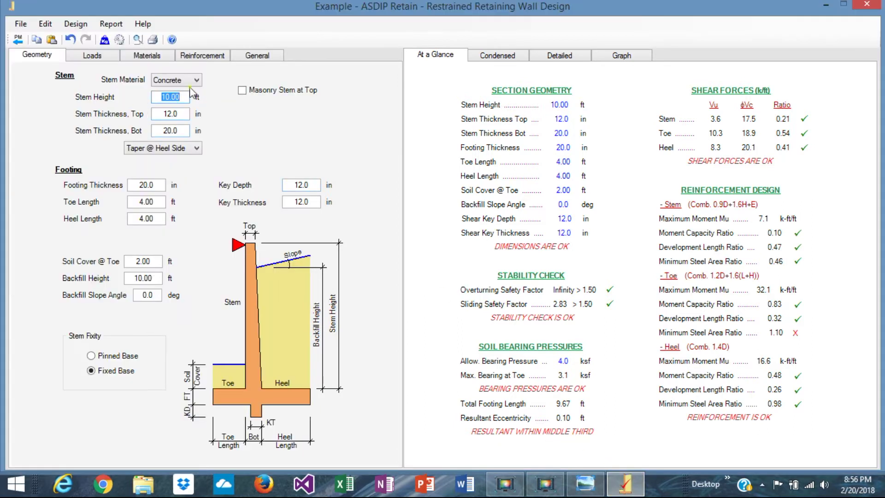
# Set the concentrated stem live load to 5.0 k/ft and compare with the example sketch
pyautogui.click(90, 57)
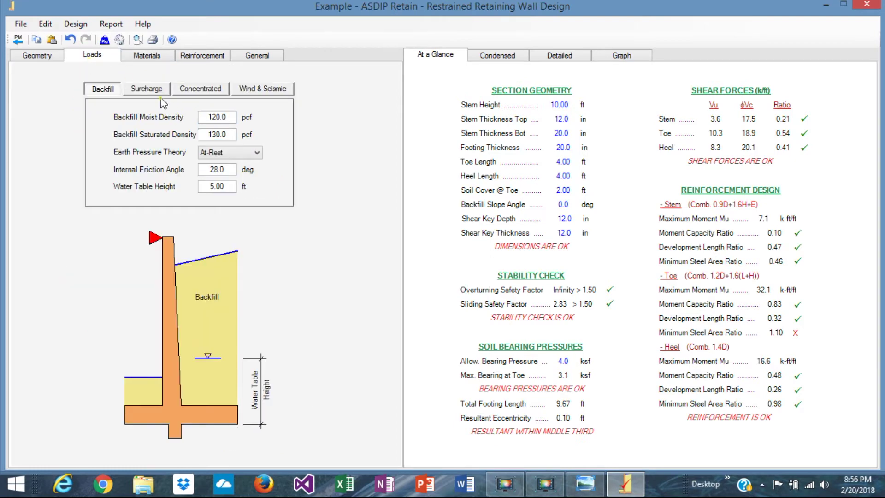
pyautogui.click(208, 89)
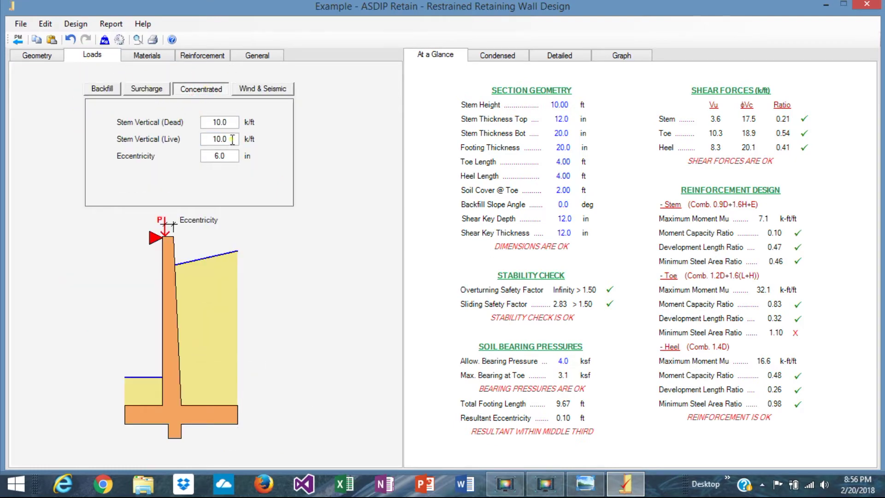
pyautogui.click(231, 121)
pyautogui.doubleClick(230, 142)
pyautogui.write('5')
pyautogui.press('Return')
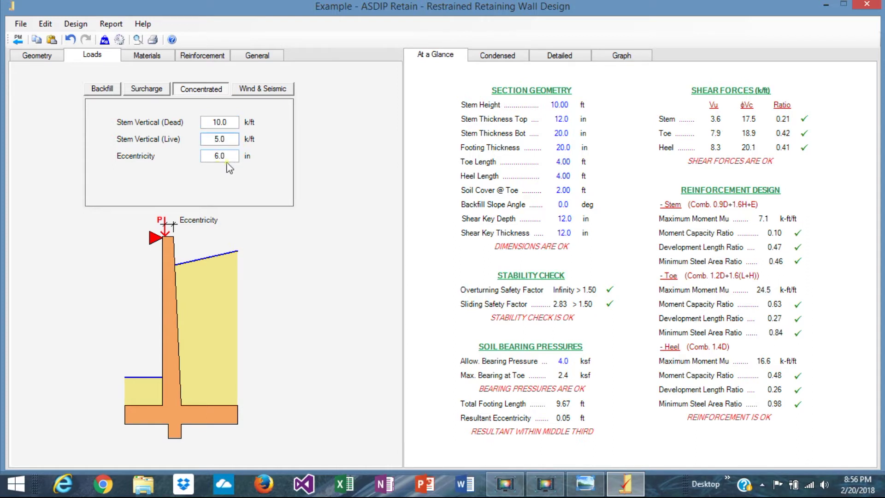
pyautogui.click(234, 156)
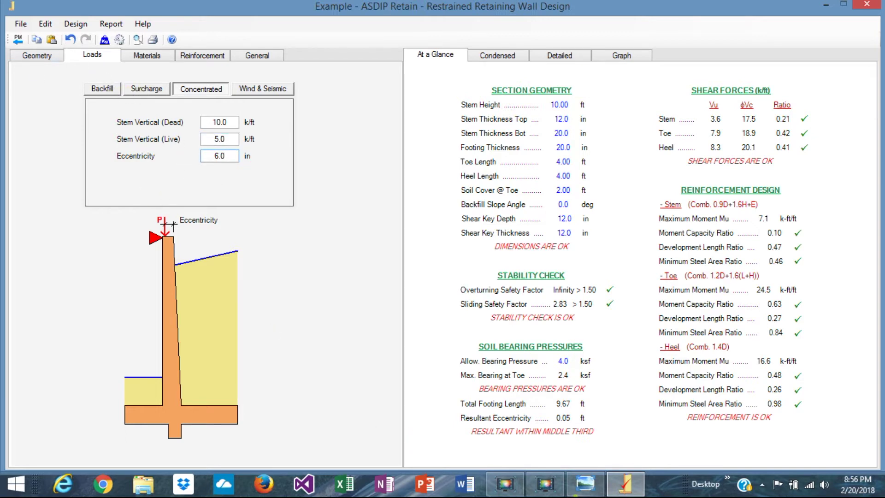
pyautogui.click(586, 484)
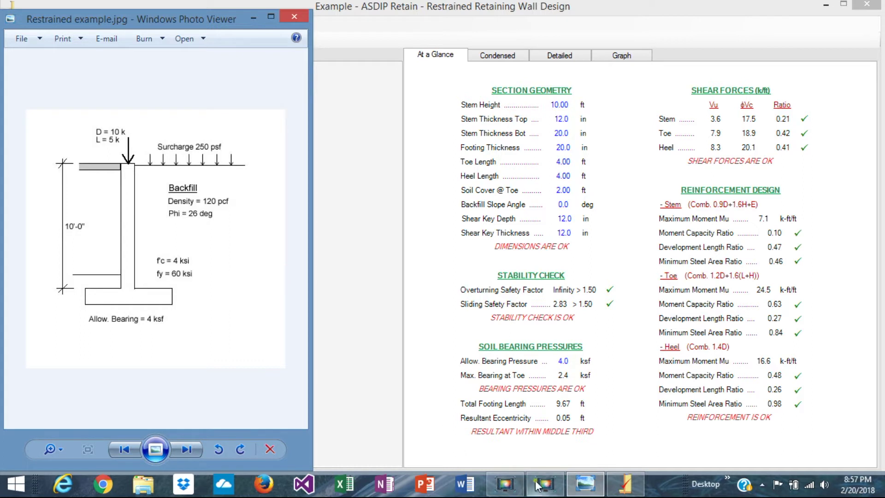
pyautogui.click(624, 484)
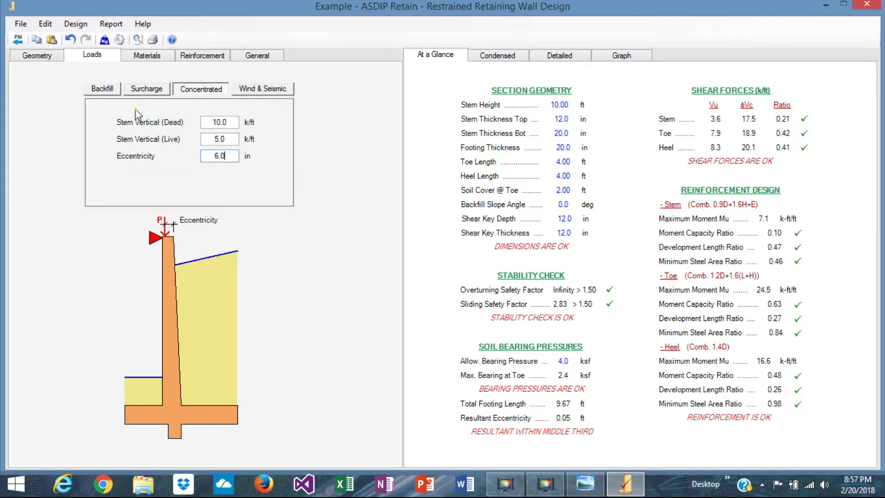
# Apply a 250 psf uniform surcharge to the backfill
pyautogui.click(146, 92)
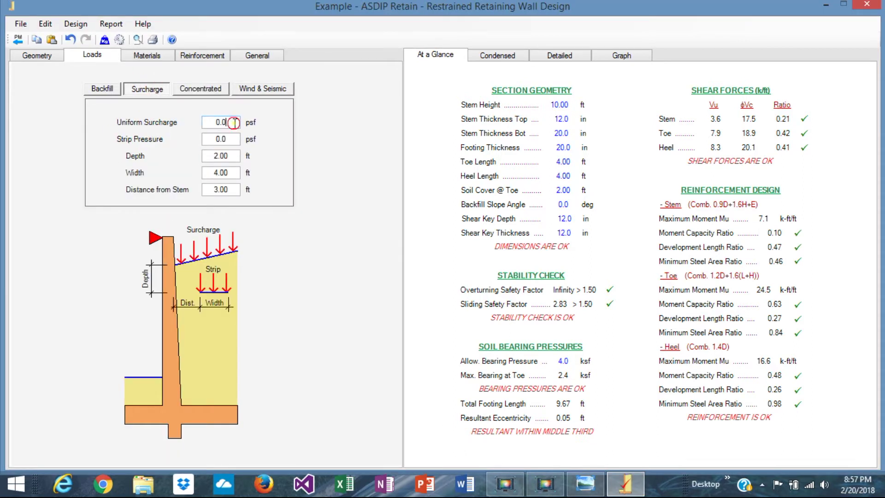
pyautogui.doubleClick(235, 122)
pyautogui.write('250')
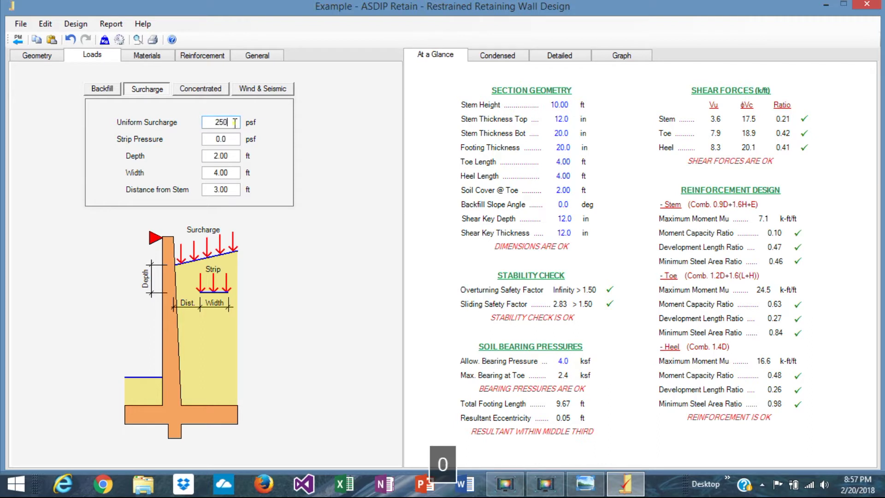
pyautogui.press('Return')
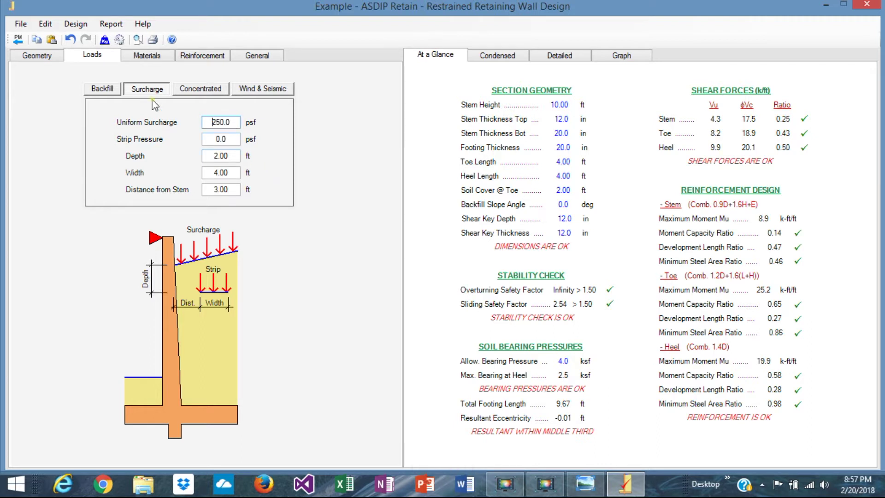
# Set the backfill internal friction angle to 26 degrees and the water table height to 0 ft
pyautogui.click(41, 57)
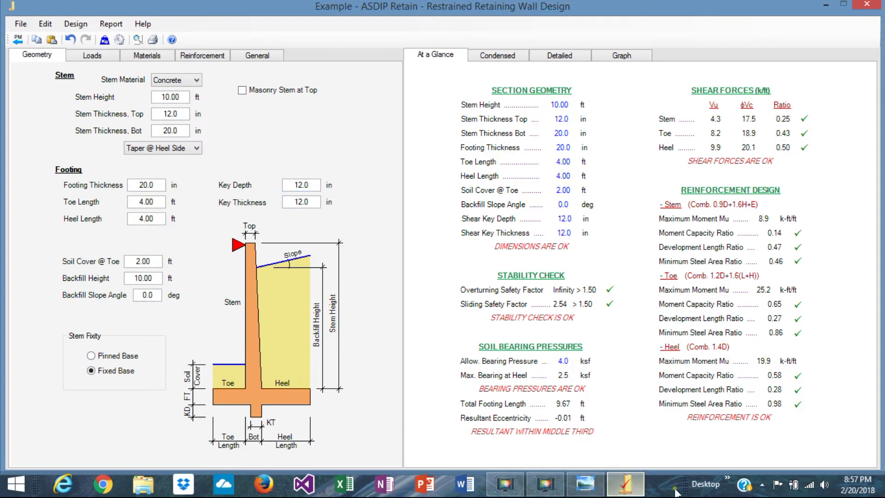
pyautogui.click(585, 484)
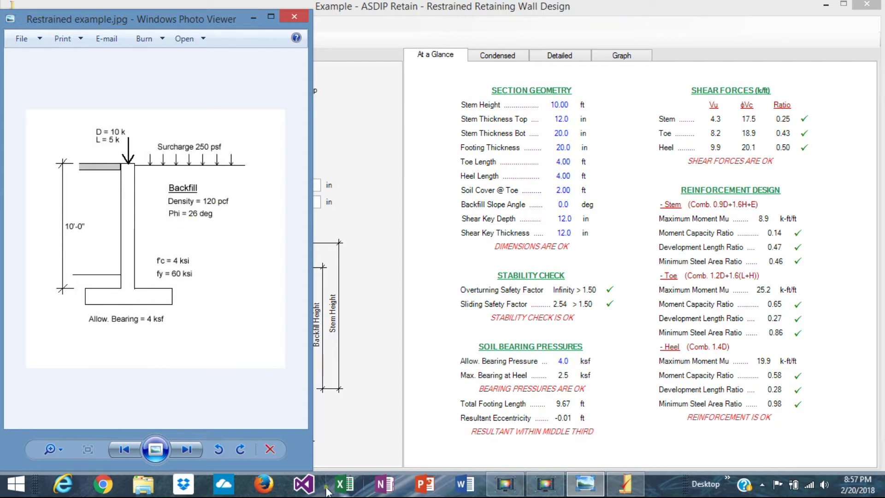
pyautogui.click(626, 492)
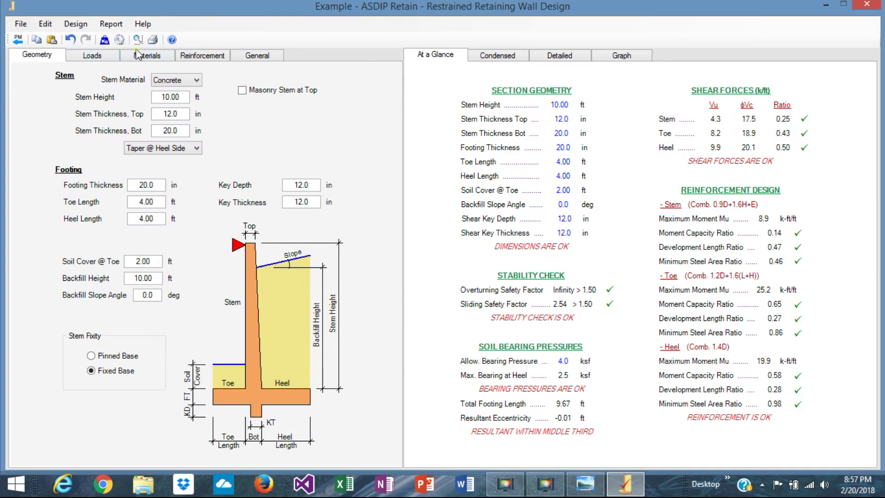
pyautogui.click(92, 57)
pyautogui.click(100, 90)
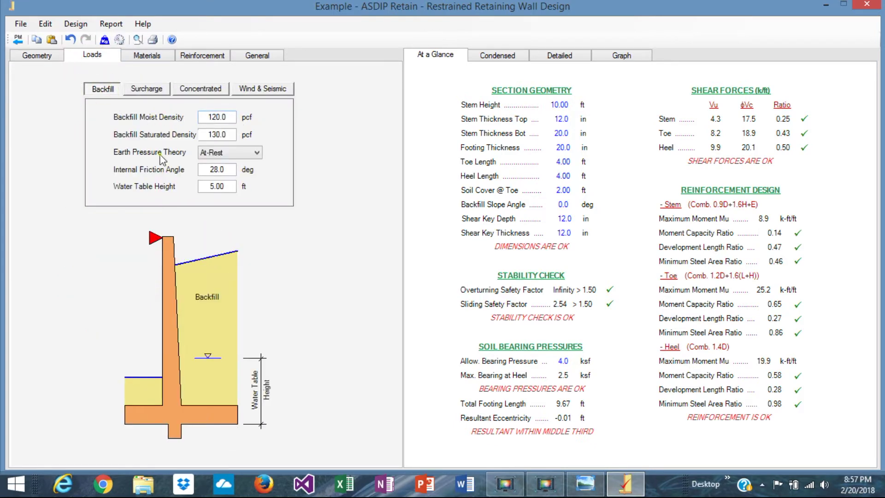
pyautogui.doubleClick(226, 170)
pyautogui.write('26')
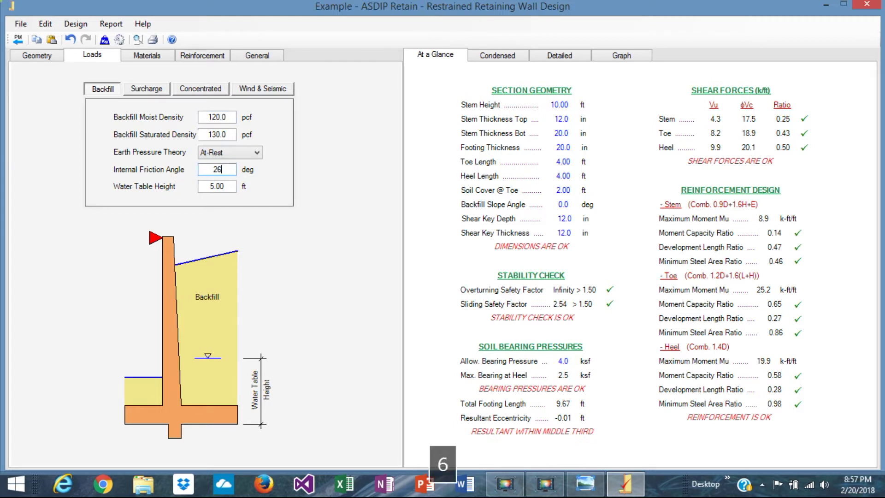
pyautogui.press('Return')
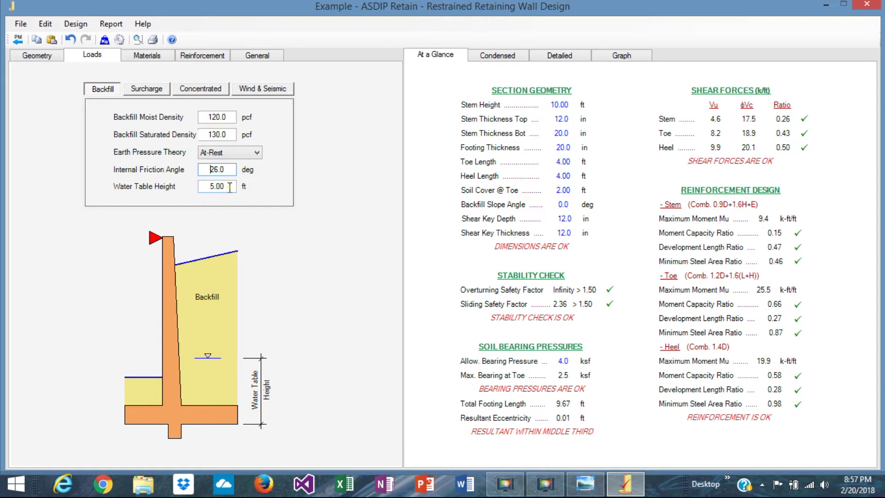
pyautogui.doubleClick(231, 186)
pyautogui.write('0')
pyautogui.press('Return')
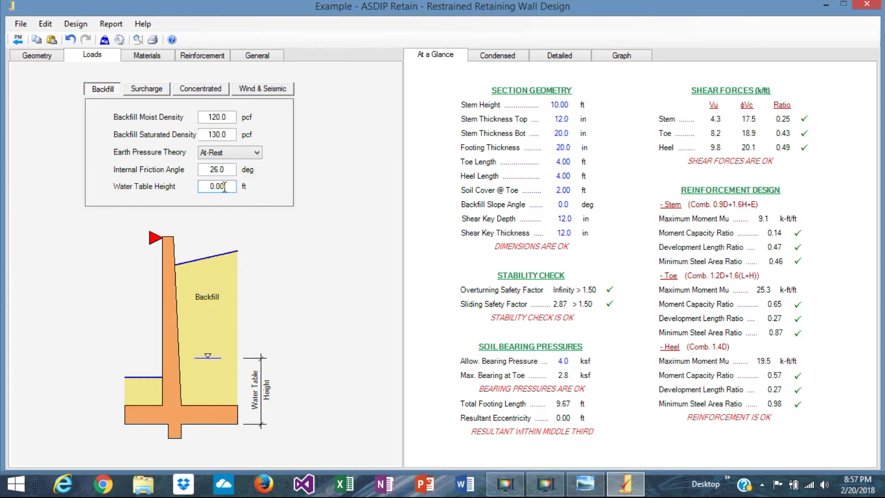
# Keep the At-Rest earth pressure theory and review the wind/seismic and concentrated loads
pyautogui.click(257, 153)
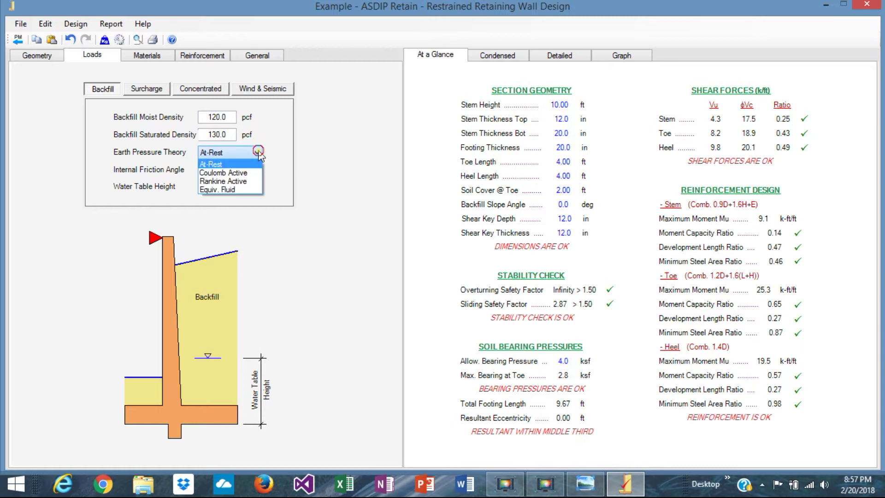
pyautogui.click(258, 152)
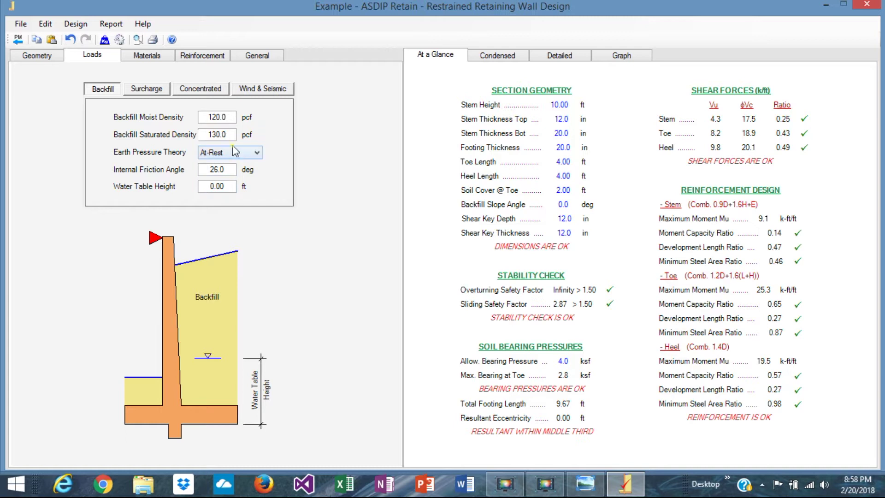
pyautogui.click(258, 89)
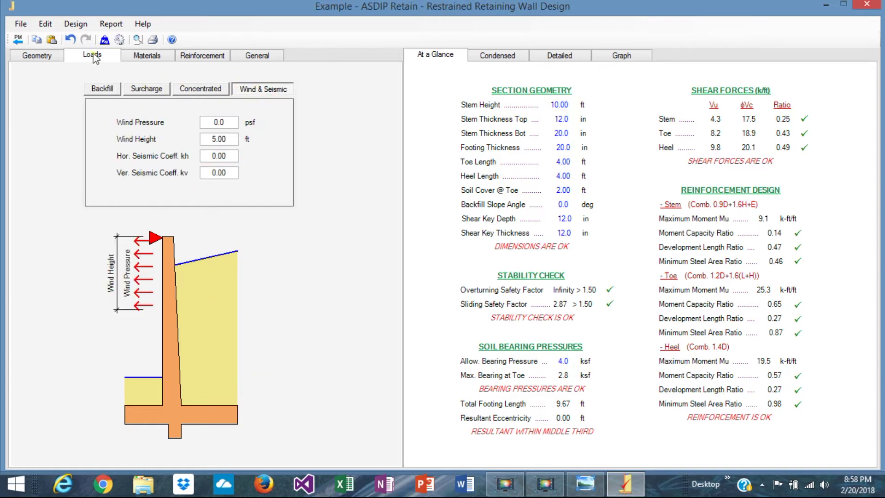
pyautogui.click(197, 90)
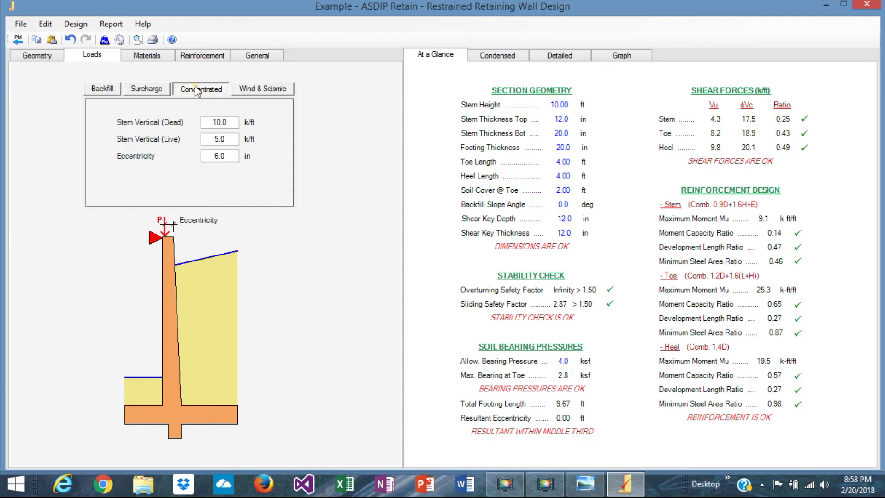
# Review the 4.0 ksi concrete, 60.0 ksi rebar and allowable bearing pressure inputs, then return to geometry
pyautogui.click(138, 56)
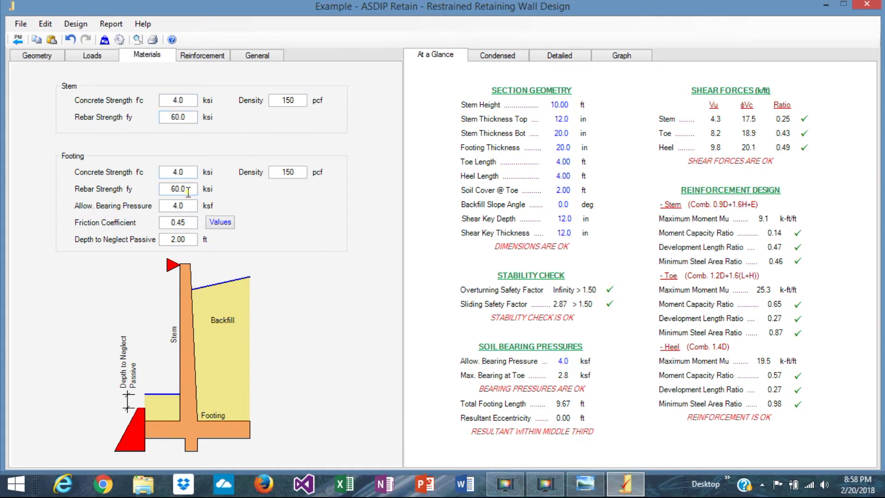
pyautogui.click(185, 205)
pyautogui.click(109, 58)
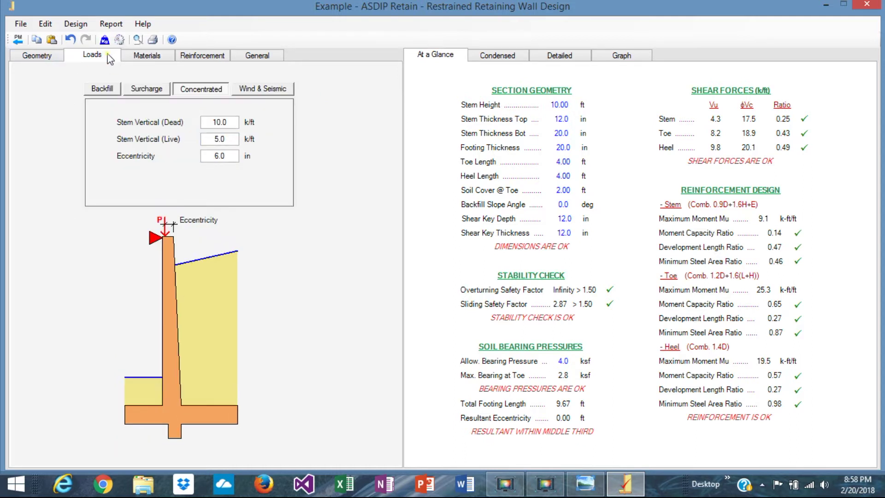
pyautogui.click(40, 55)
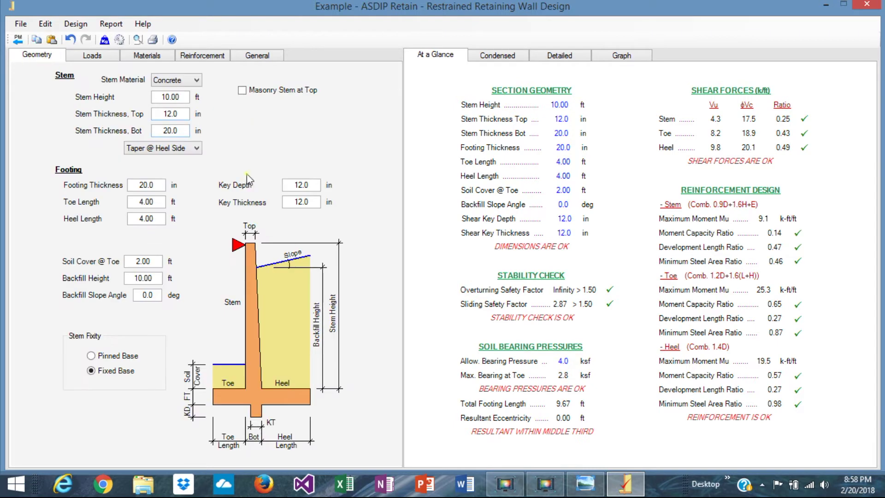
# Set the stem bottom thickness to 10 in and footing thickness to 12 in, then review the At a Glance summary
pyautogui.click(621, 60)
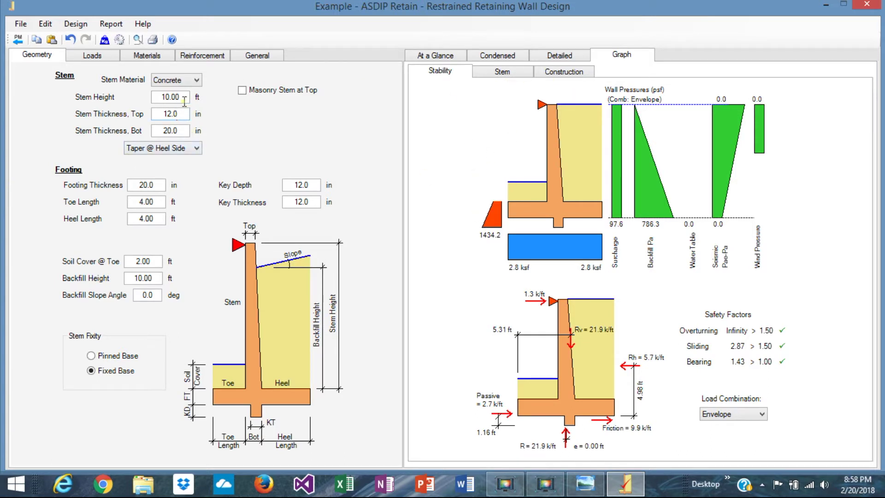
pyautogui.click(588, 488)
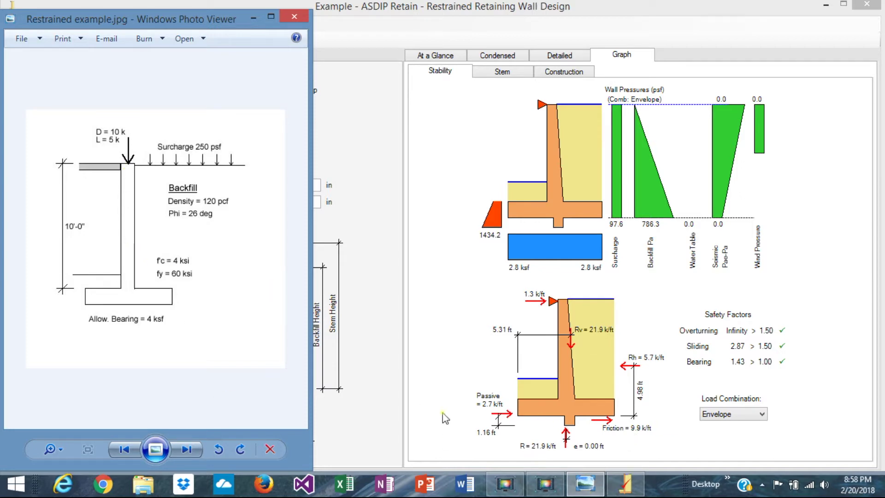
pyautogui.click(625, 484)
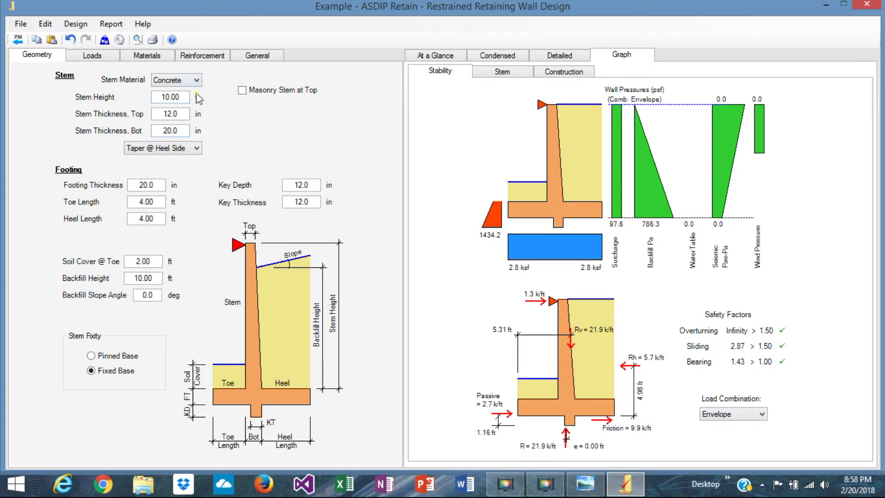
pyautogui.doubleClick(179, 130)
pyautogui.write('10')
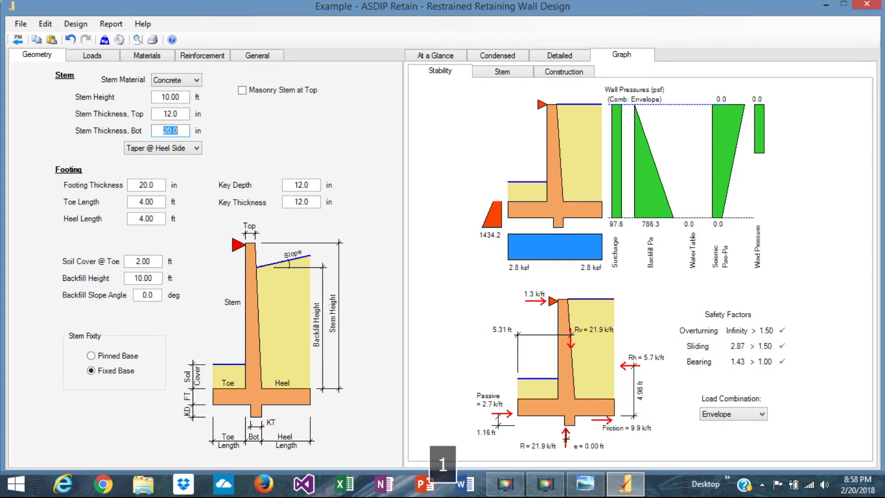
pyautogui.press('Return')
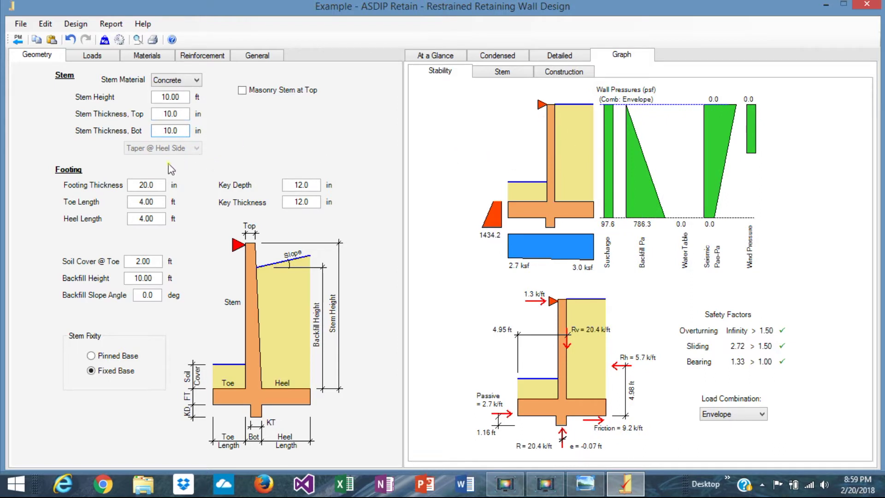
pyautogui.click(155, 184)
pyautogui.write('12')
pyautogui.press('Return')
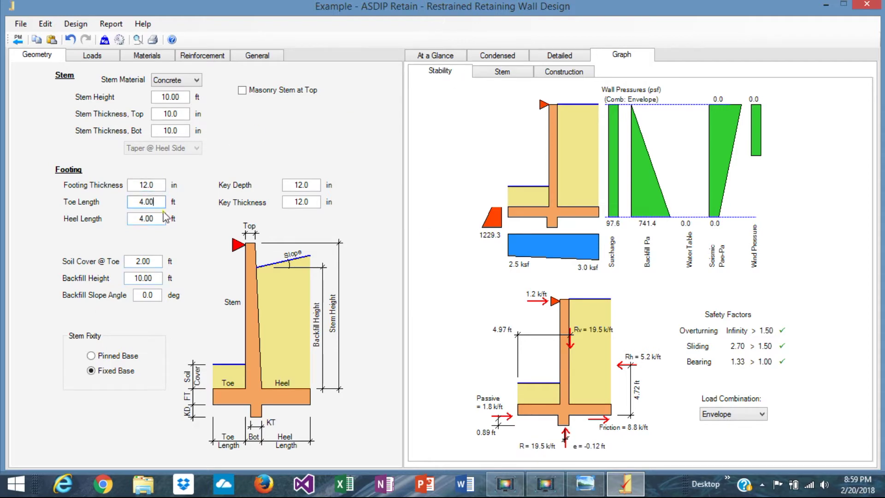
pyautogui.click(441, 56)
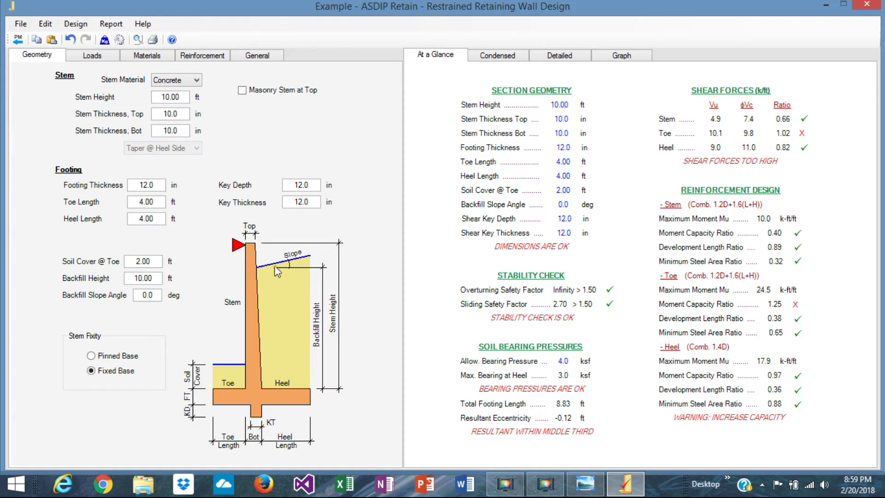
# Show the Restrained example.jpg sketch in Windows Photo Viewer
pyautogui.click(585, 484)
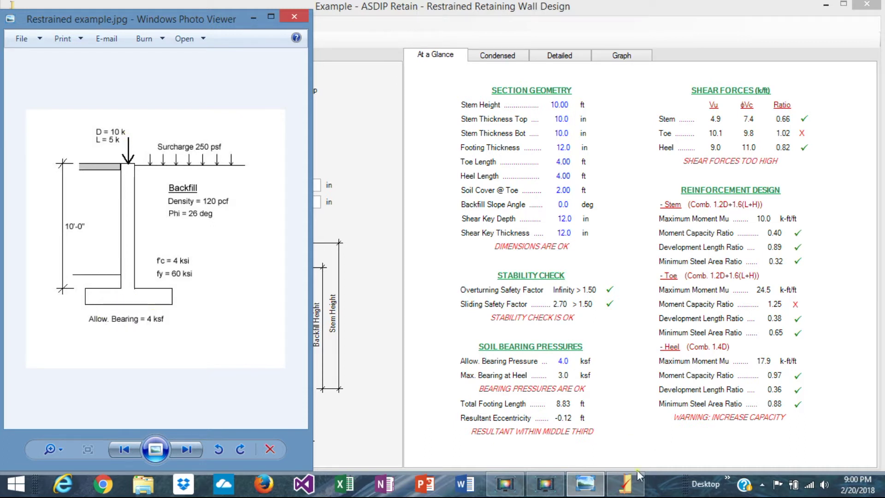
# Bring the ASDIP Retain design window back in front of the sketch
pyautogui.click(626, 484)
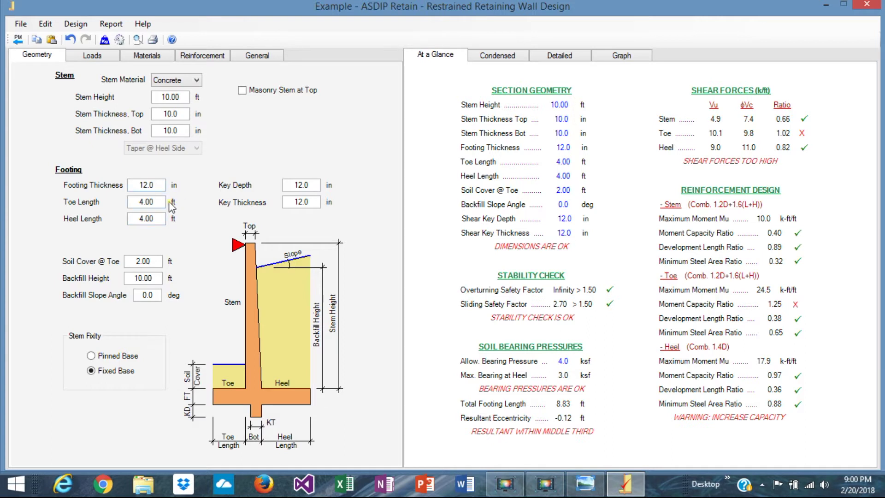
# Set toe and heel lengths to 3 ft and shear key depth to 0, then view the stability graphs
pyautogui.doubleClick(156, 202)
pyautogui.write('3')
pyautogui.press('Return')
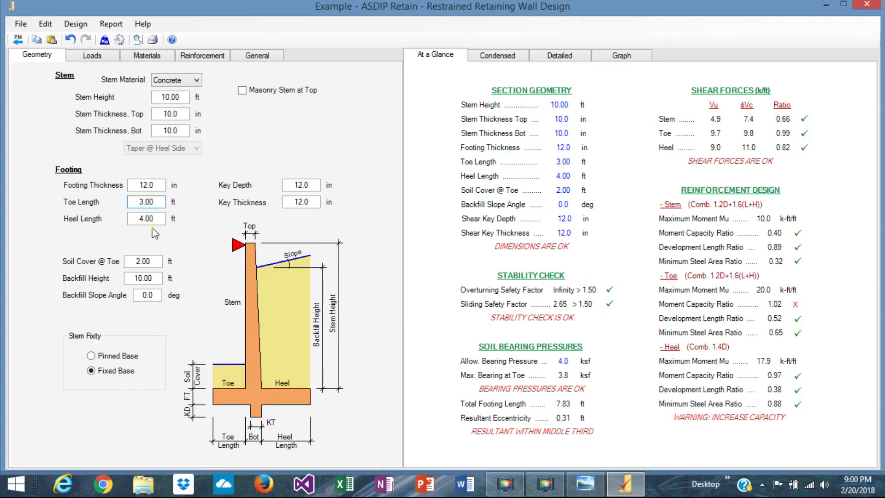
pyautogui.doubleClick(159, 216)
pyautogui.write('3')
pyautogui.press('Return')
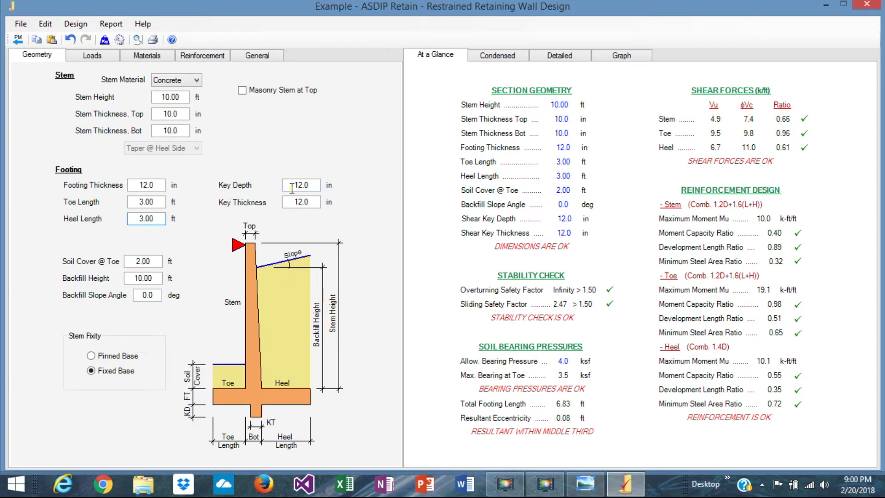
pyautogui.doubleClick(313, 185)
pyautogui.write('0')
pyautogui.press('Return')
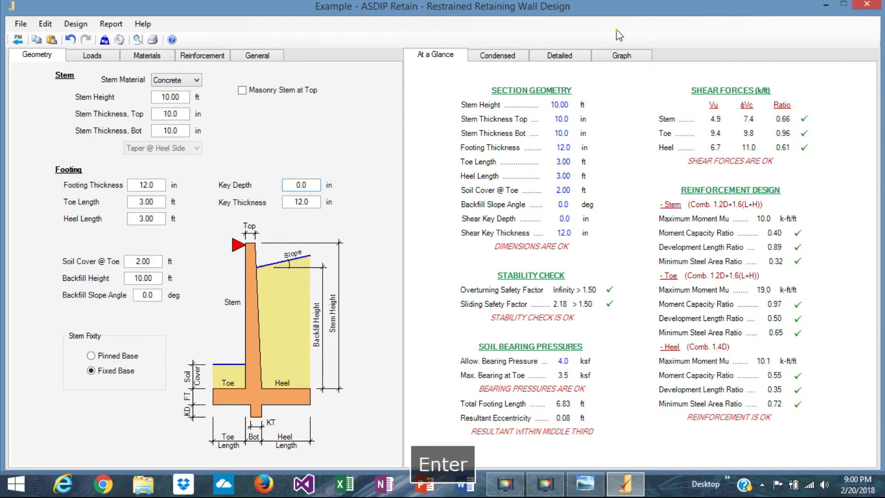
pyautogui.click(625, 55)
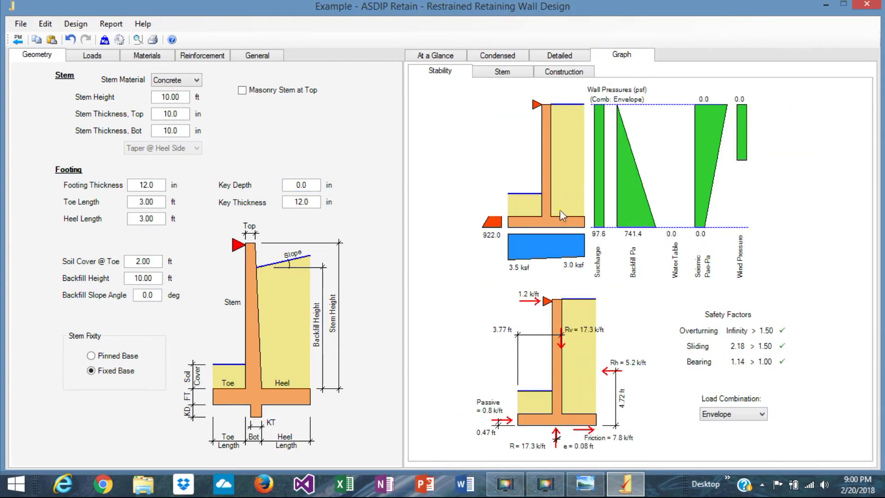
# Show the At a Glance summary, where every check now passes with toe shear at 0.96
pyautogui.click(439, 56)
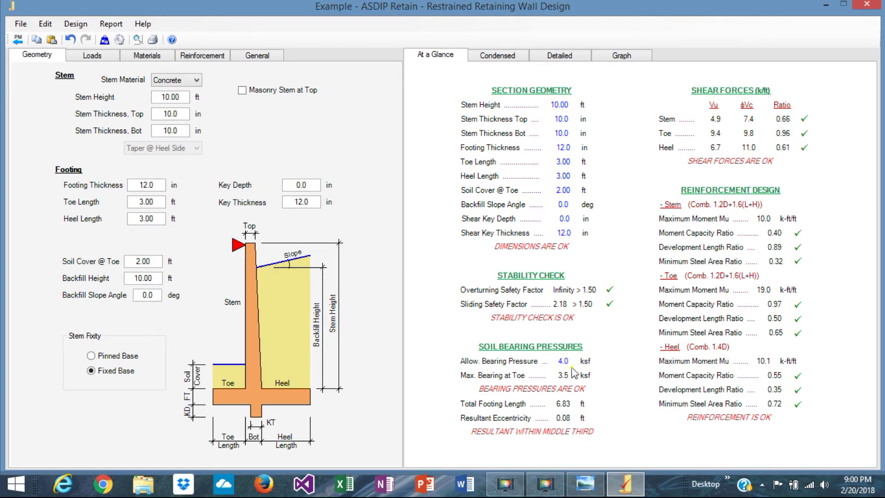
# Try a 2.00 ft heel length, then settle on 2.50 ft for a 6.33 ft footing
pyautogui.doubleClick(157, 220)
pyautogui.write('2')
pyautogui.press('Return')
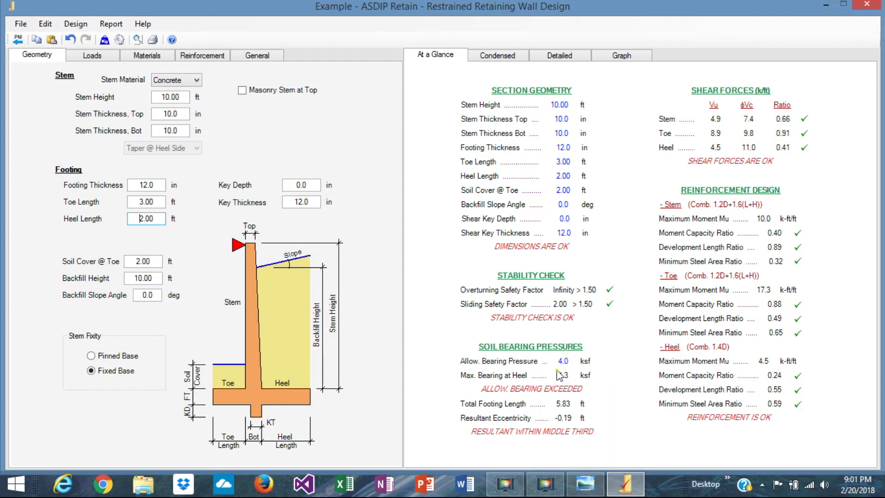
pyautogui.doubleClick(161, 218)
pyautogui.write('2')
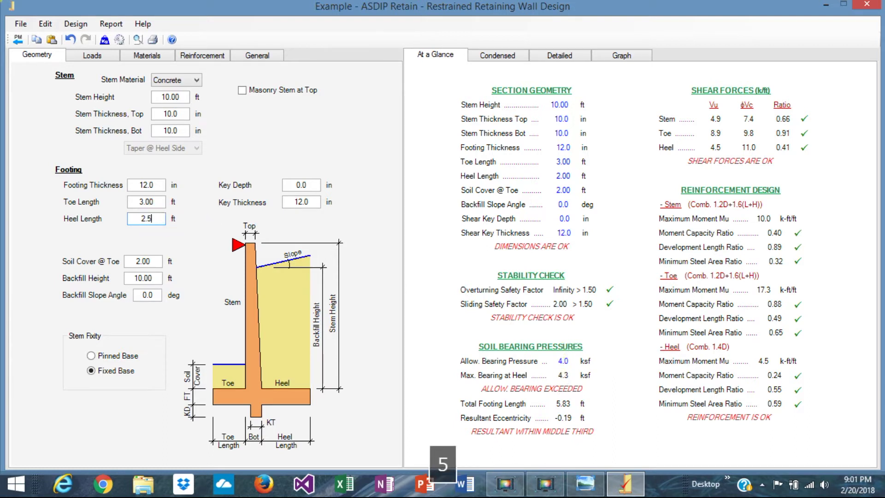
pyautogui.press('Return')
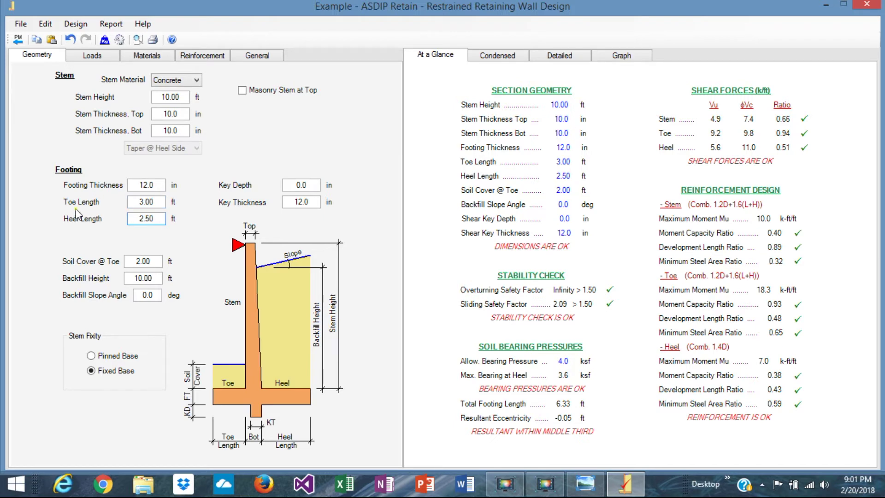
pyautogui.click(153, 262)
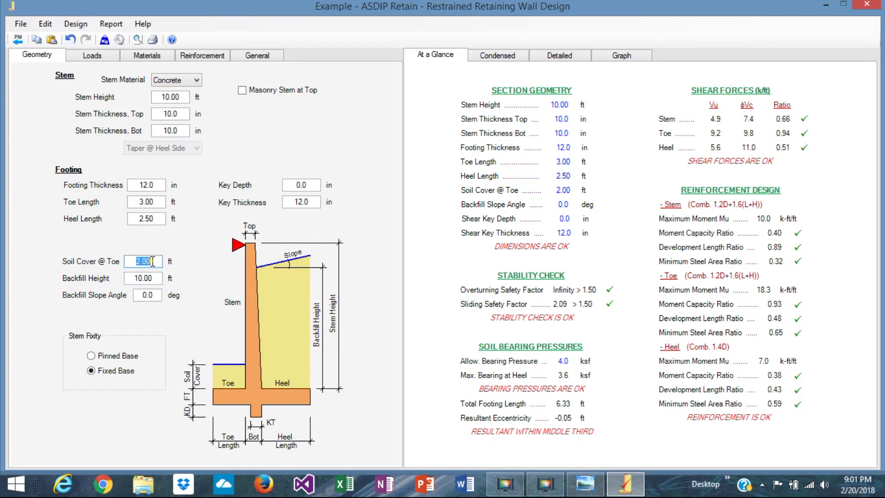
# Enter 1.00 ft soil cover at the toe, giving sliding 1.85 and bearing 1.11
pyautogui.write('1')
pyautogui.press('Return')
# Compare the stem pressure, moment and shear diagrams for a pinned versus fixed stem base
pyautogui.click(624, 55)
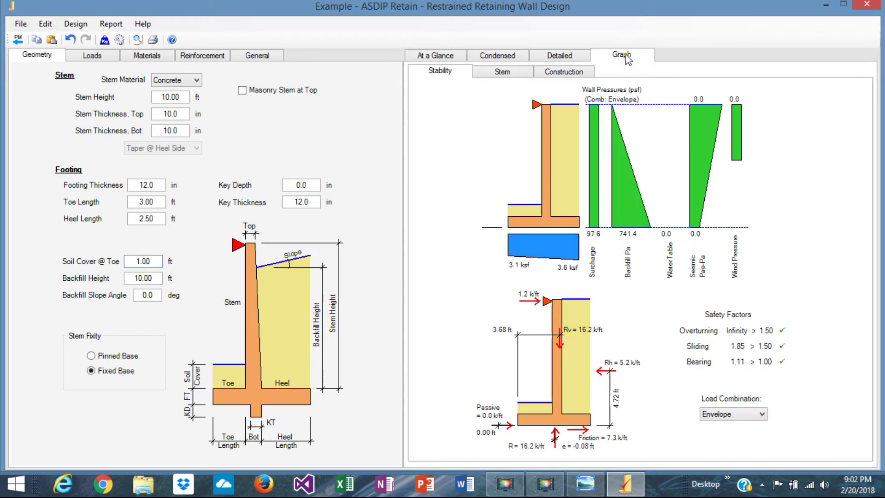
pyautogui.click(508, 74)
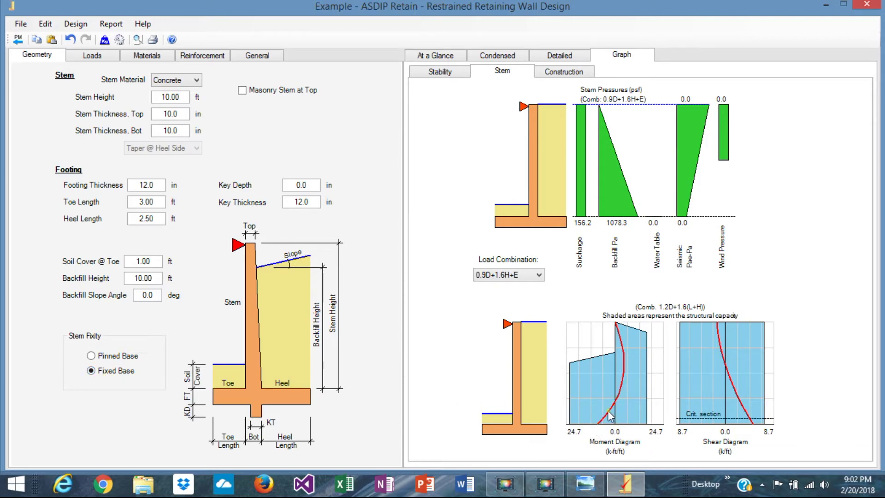
pyautogui.click(92, 357)
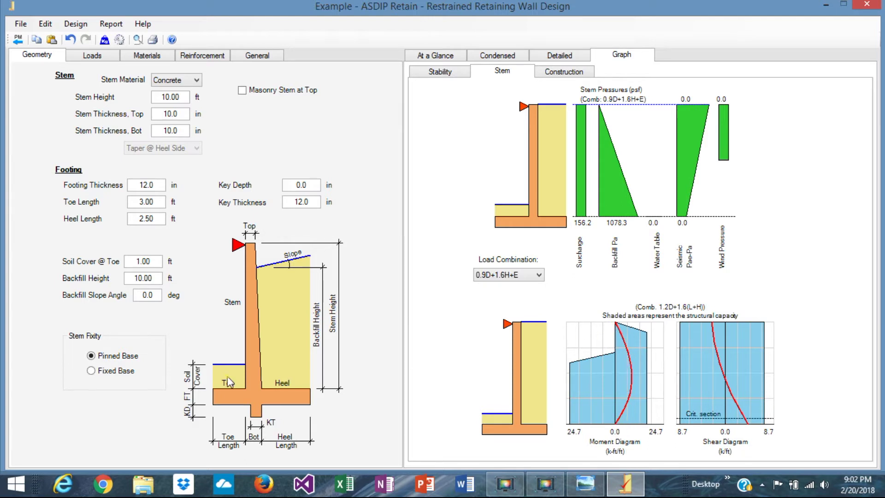
pyautogui.click(90, 371)
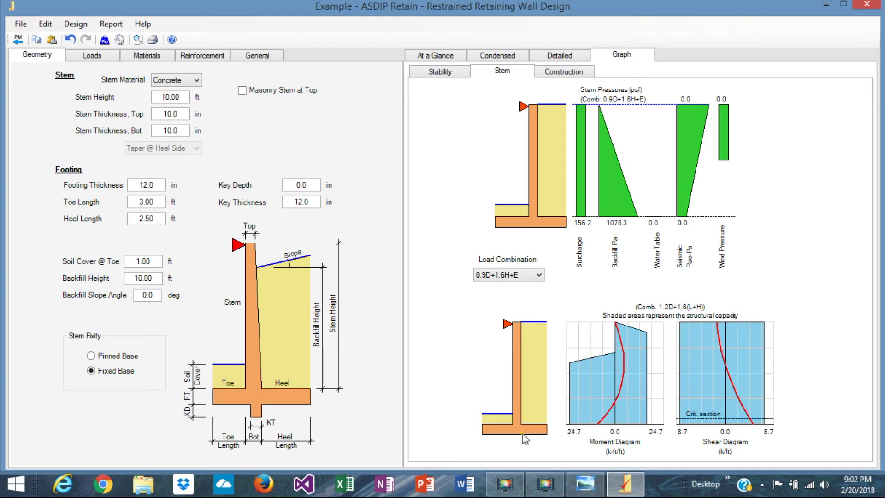
# Compare stability factors for a pinned base, then keep fixed (sliding 1.85, bearing 1.11)
pyautogui.click(442, 72)
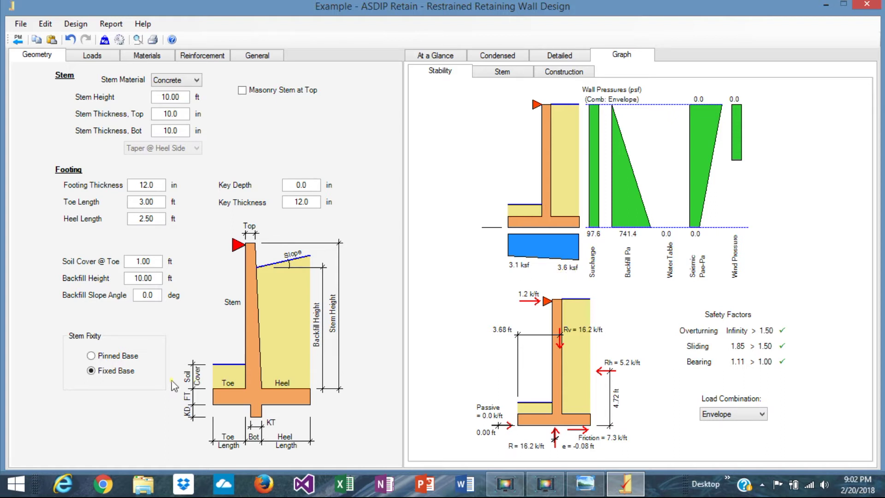
pyautogui.click(91, 356)
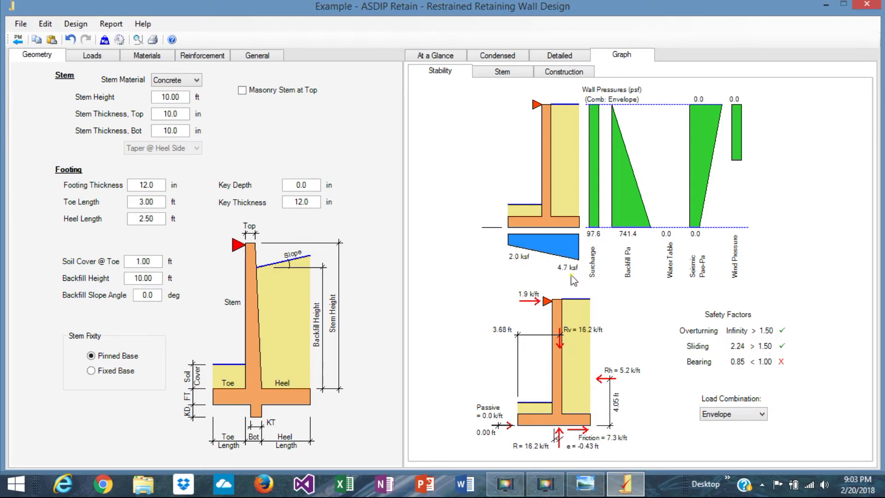
pyautogui.click(91, 371)
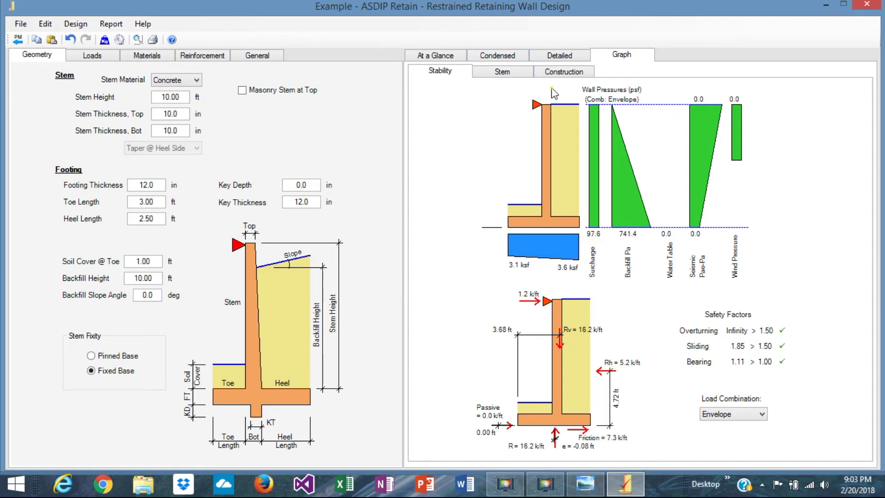
# Show the At a Glance summary confirming all checks pass, including 0.94 toe shear
pyautogui.click(438, 56)
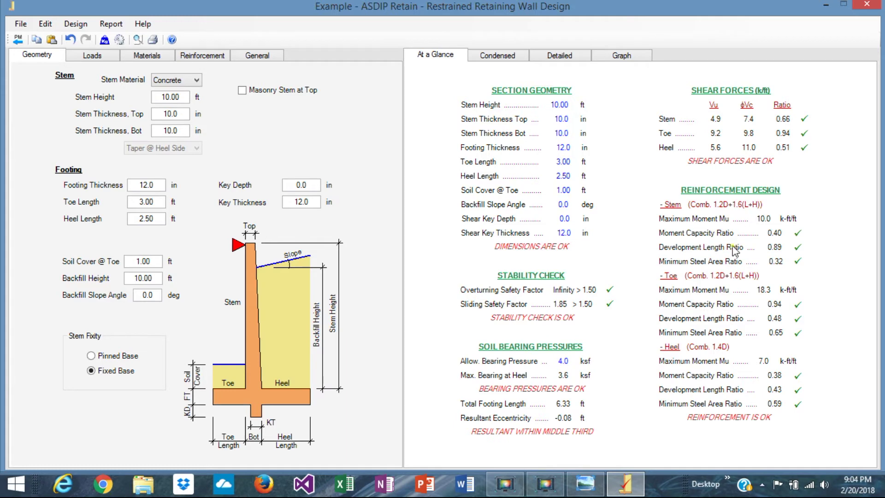
# Space the backfill-side #8 stem vertical bars at 12.0 in and display the results graphs
pyautogui.click(206, 57)
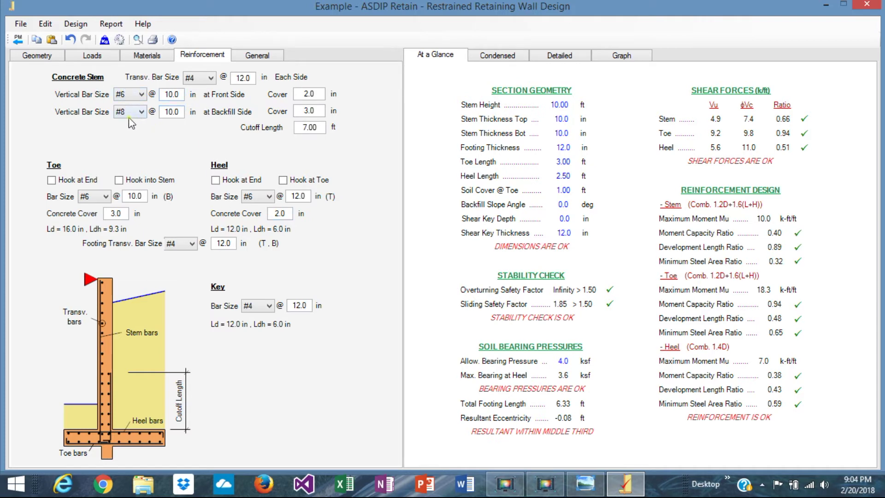
pyautogui.click(180, 112)
pyautogui.doubleClick(181, 112)
pyautogui.write('12')
pyautogui.press('Return')
pyautogui.click(631, 55)
# With the stem diagrams showing, change the backfill-side vertical bars to #6
pyautogui.click(508, 74)
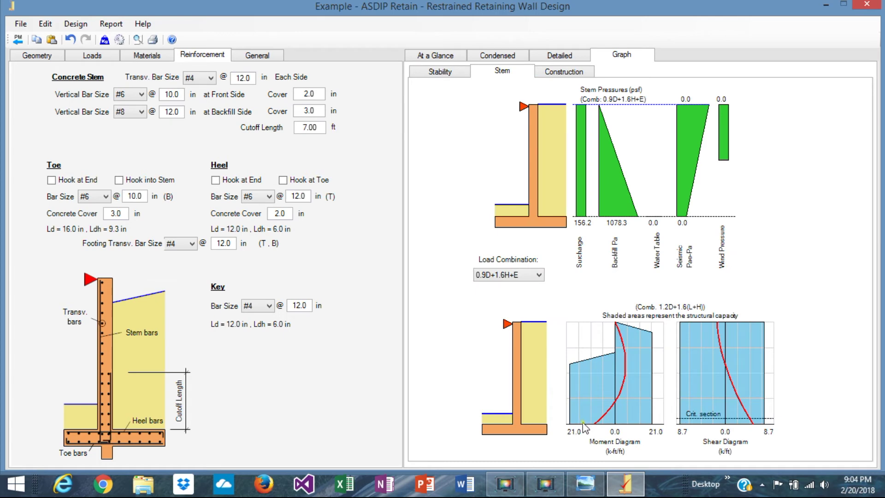
pyautogui.click(140, 112)
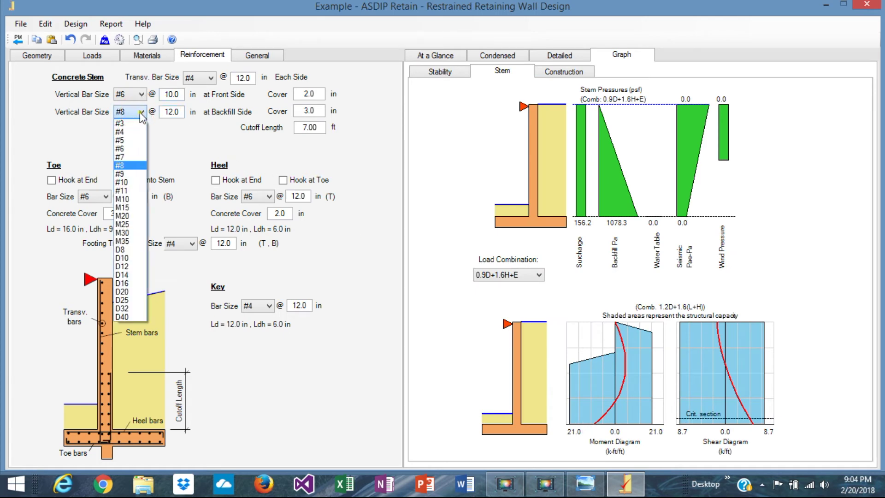
pyautogui.click(129, 149)
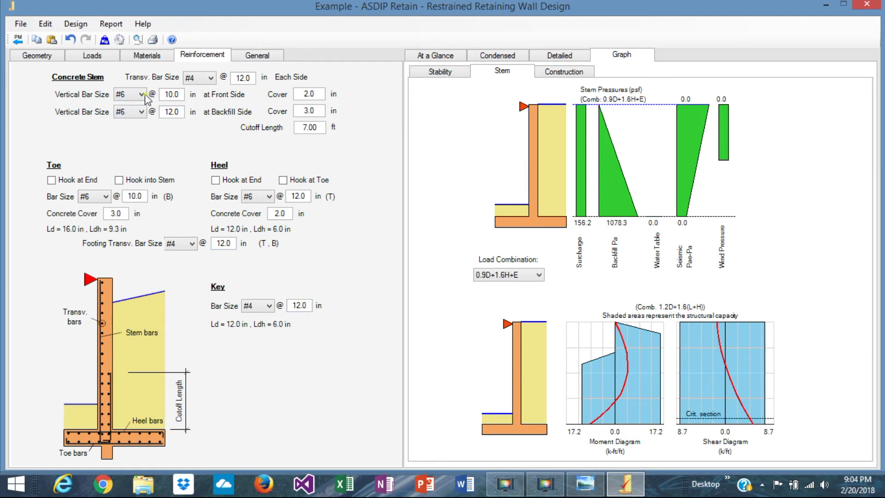
# Set the front-side stem bar spacing to 12.0 in, then widen it to 18.0 in
pyautogui.doubleClick(179, 95)
pyautogui.write('12')
pyautogui.press('Return')
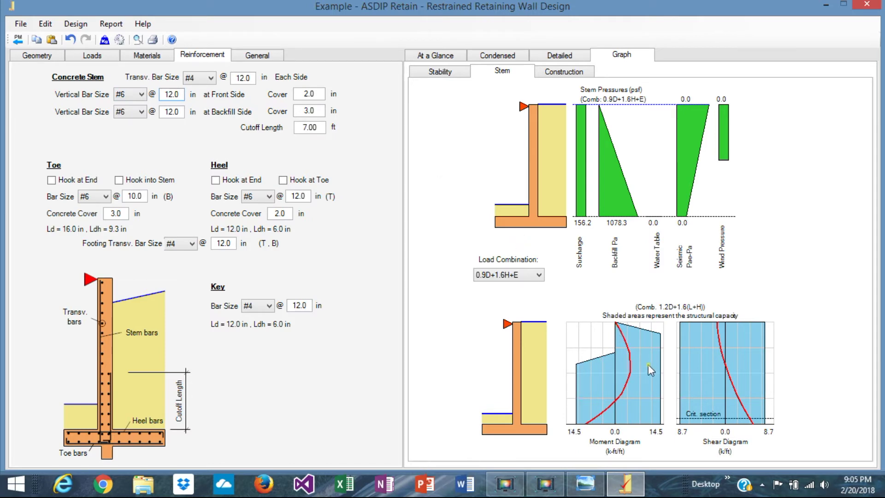
pyautogui.doubleClick(179, 95)
pyautogui.write('18')
pyautogui.press('Return')
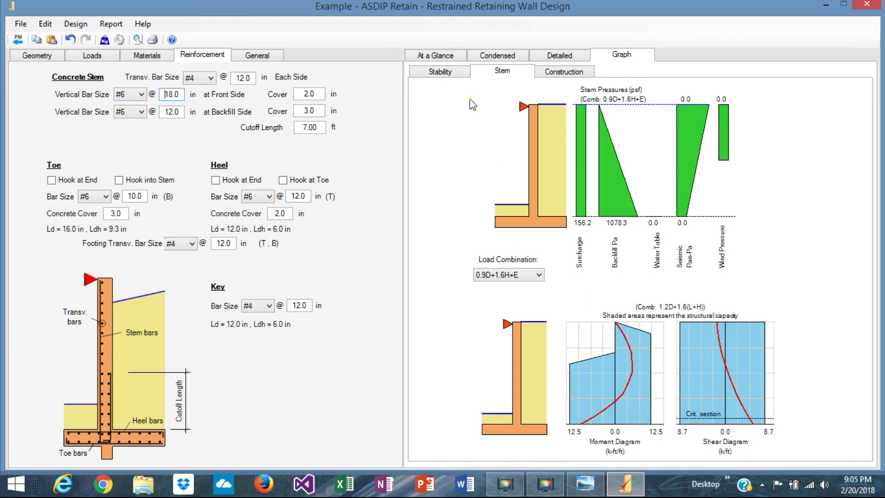
# Review the construction drawing and stem diagrams, then show the summary with stem ratio 0.80
pyautogui.click(558, 73)
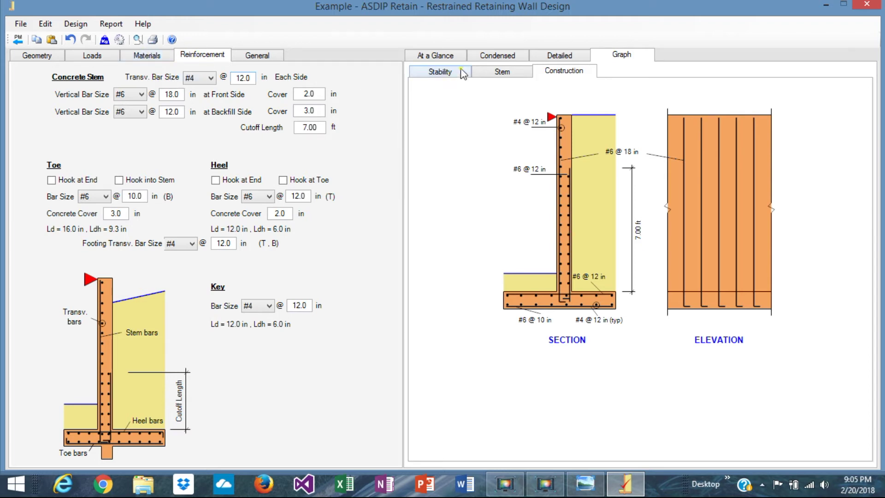
pyautogui.click(506, 74)
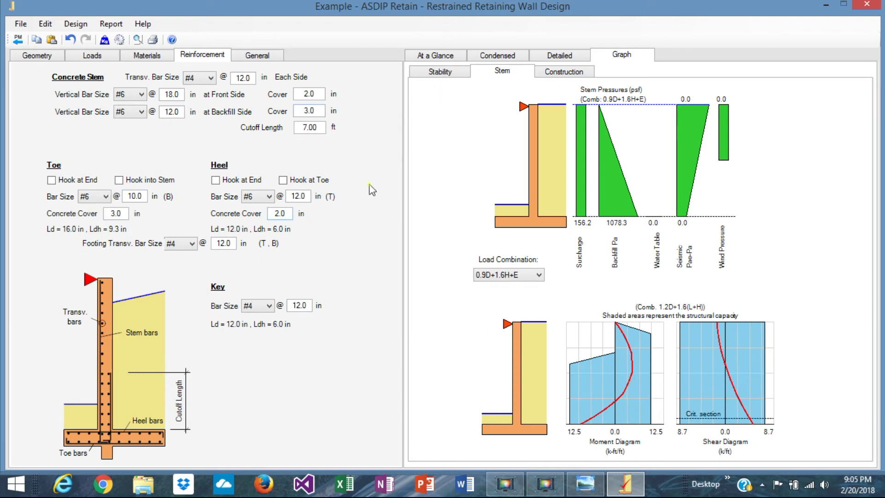
pyautogui.click(434, 56)
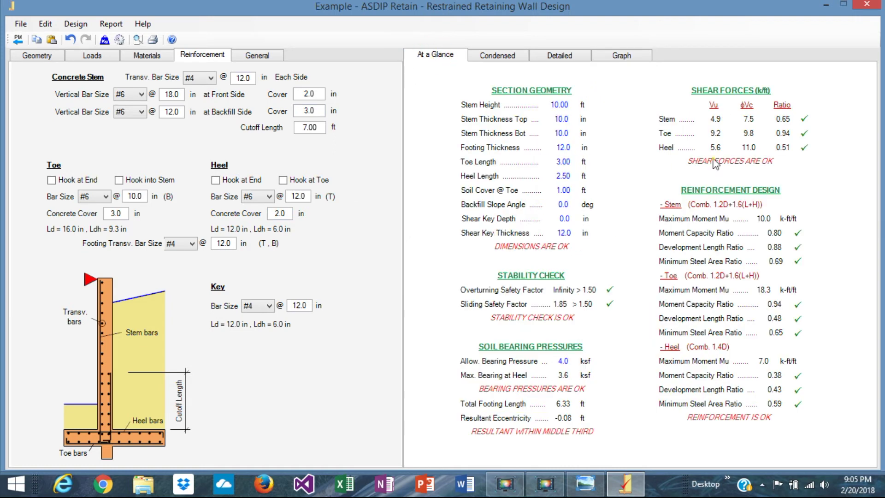
# Change the heel bar spacing from 12.0 to 18.0 in and display the stem graphs
pyautogui.doubleClick(307, 196)
pyautogui.write('18')
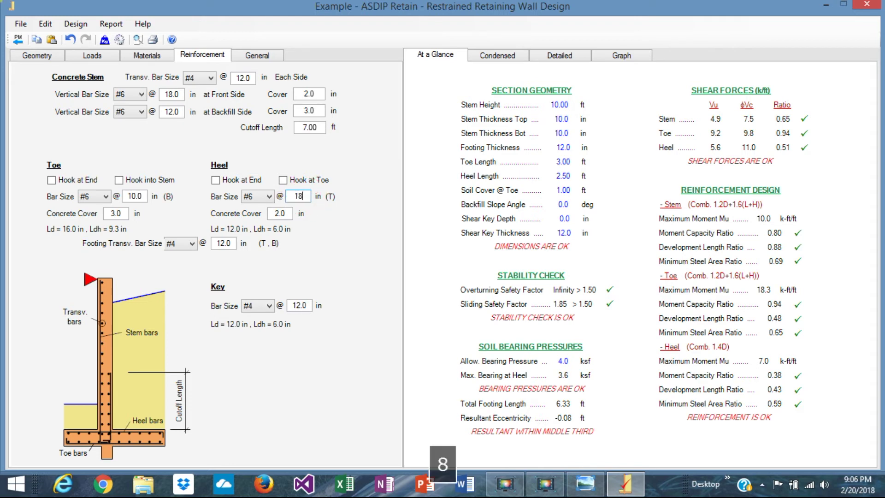
pyautogui.press('Return')
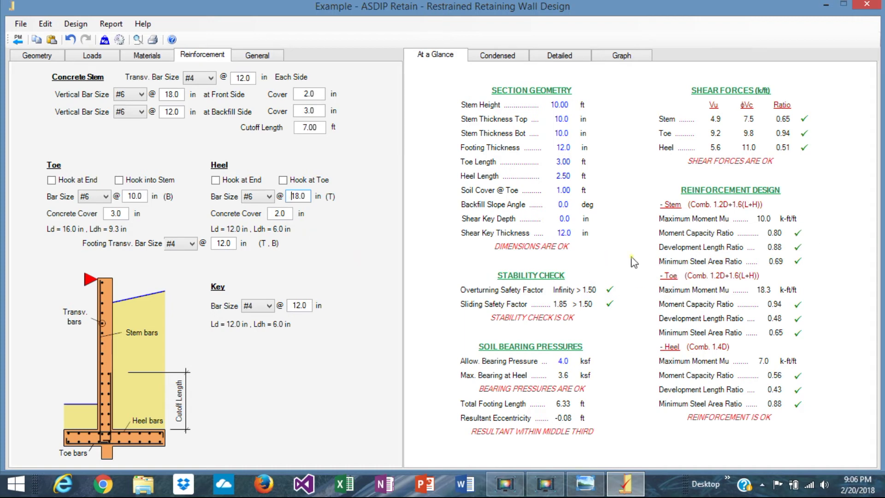
pyautogui.click(610, 56)
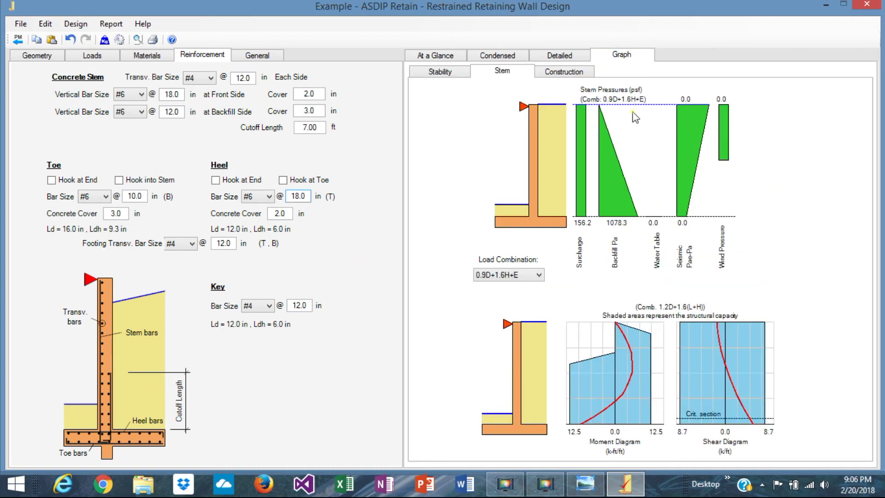
# View the reinforcement construction drawing, then return to the stem moment and shear diagrams
pyautogui.click(567, 73)
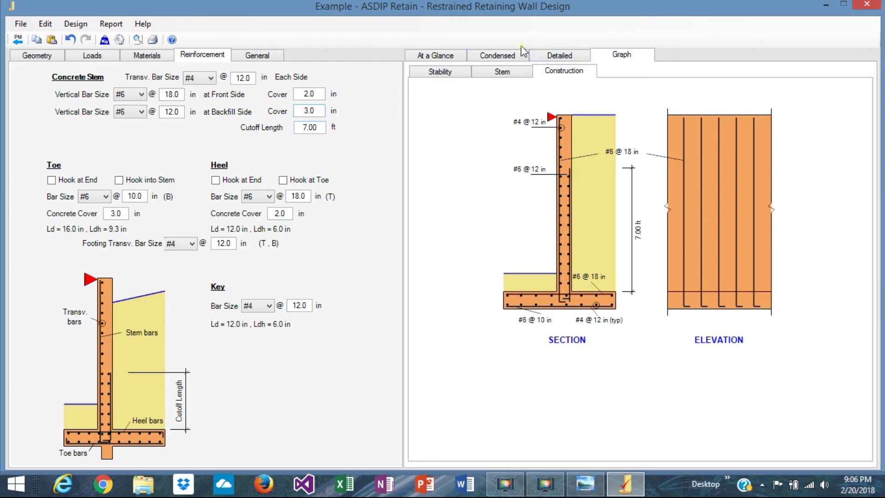
pyautogui.click(501, 74)
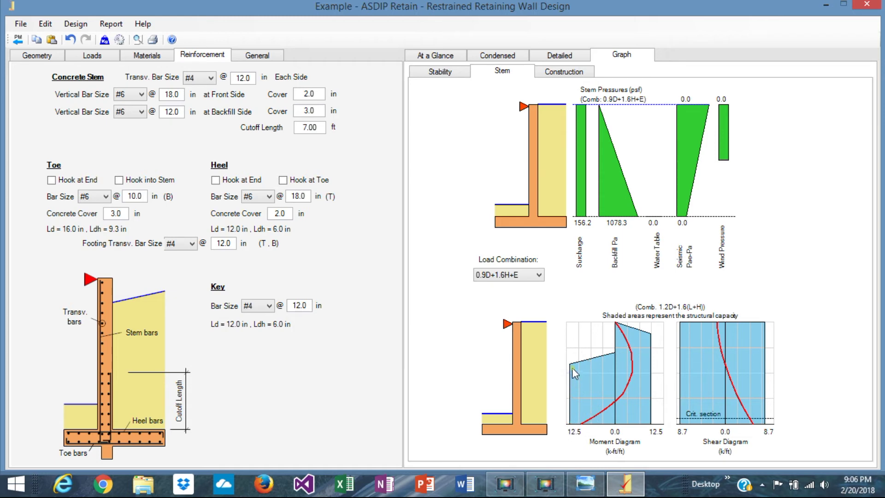
# Reduce the stem bar cutoff length from 7.00 ft to 6.00, then 5.00 ft
pyautogui.doubleClick(321, 128)
pyautogui.write('6')
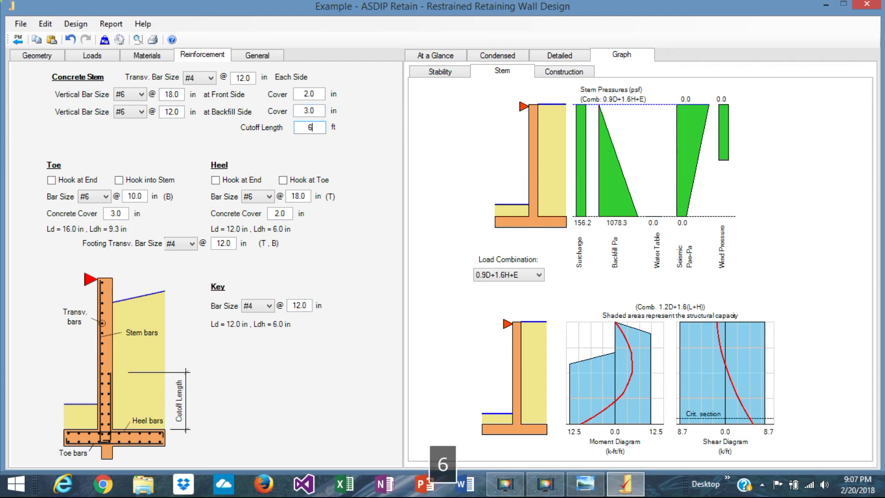
pyautogui.press('Return')
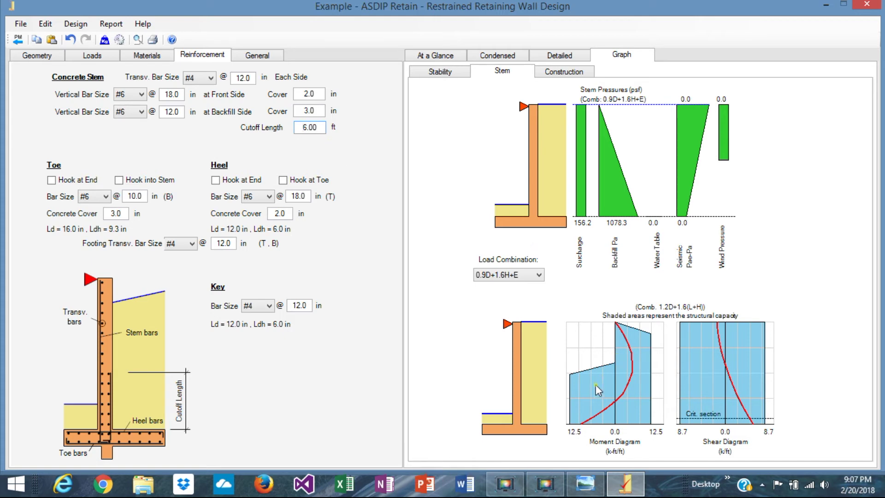
pyautogui.doubleClick(321, 129)
pyautogui.press('Return')
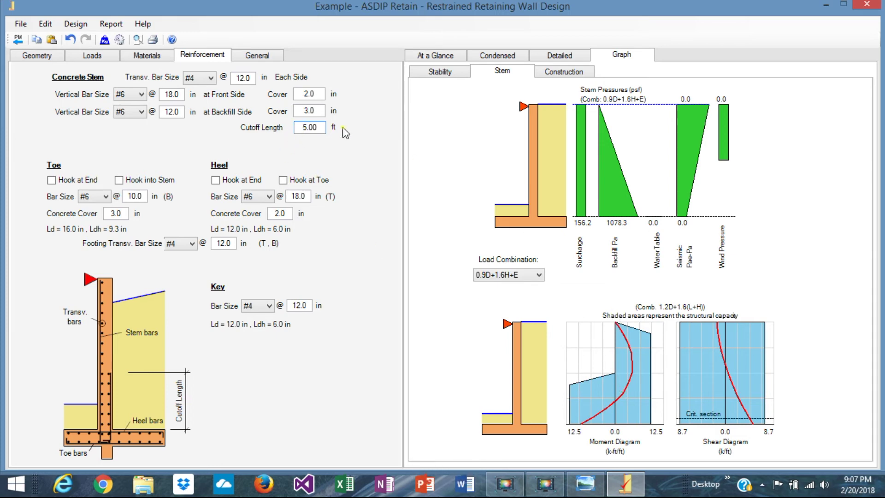
pyautogui.click(587, 70)
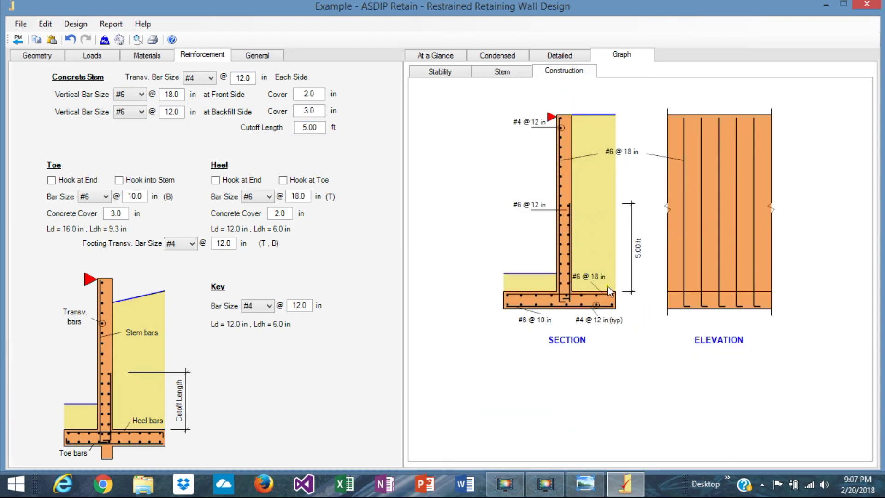
# Return to the At a Glance summary, where stem development ratio is 0.88 and all reinforcement checks pass
pyautogui.click(454, 57)
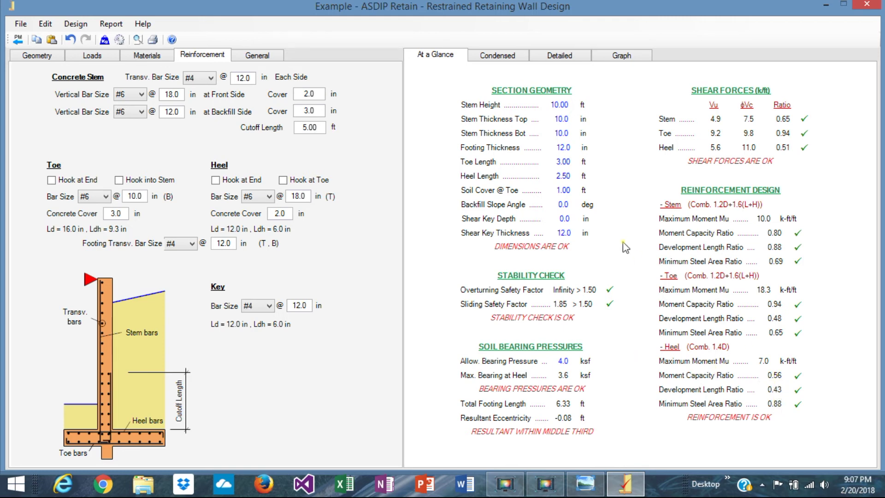
# Read the Condensed report through heel (7.0 vs 12.4 k-ft/ft), toe (18.3 vs 19.6) and materials
pyautogui.click(498, 58)
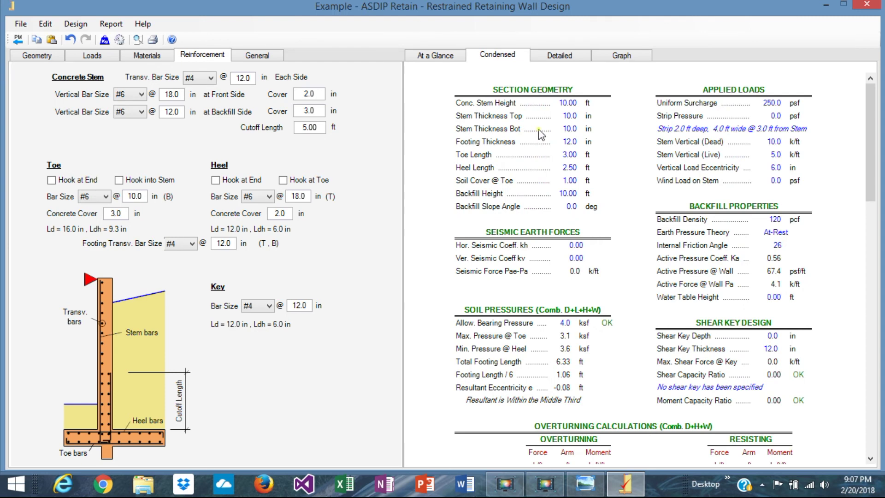
pyautogui.scroll(-5, 677, 286)
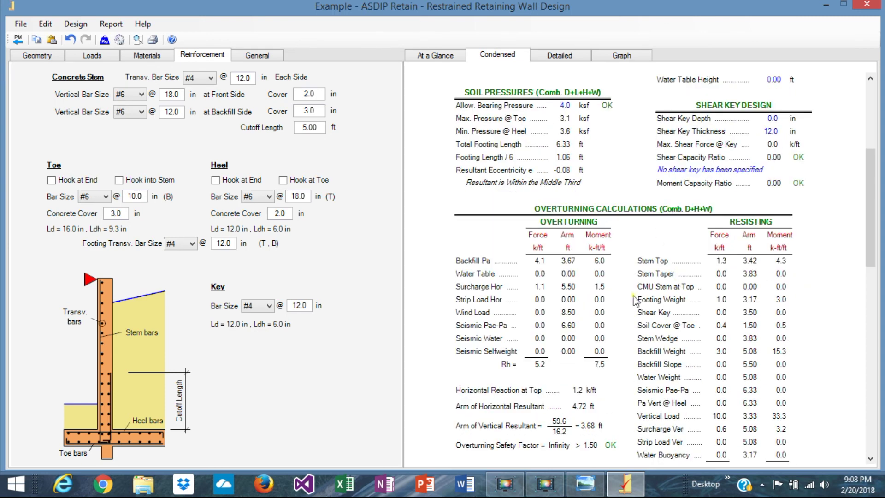
pyautogui.scroll(-4, 678, 312)
pyautogui.scroll(-4, 682, 315)
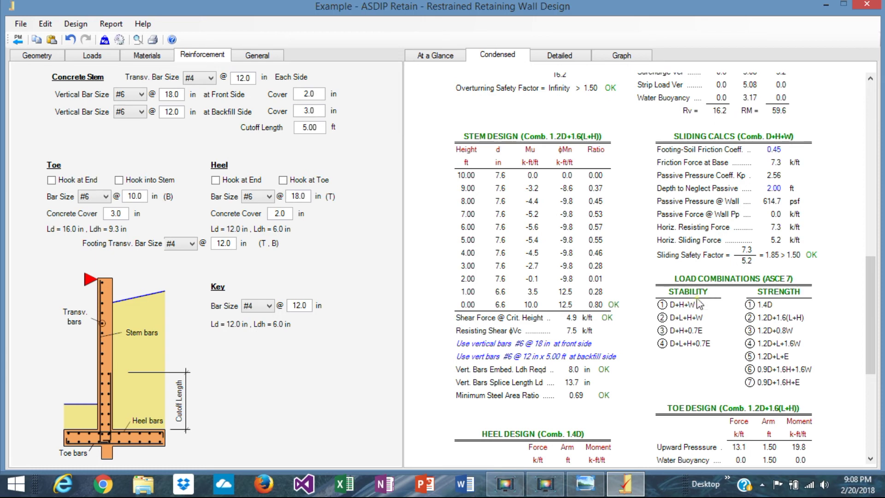
pyautogui.scroll(-6, 699, 309)
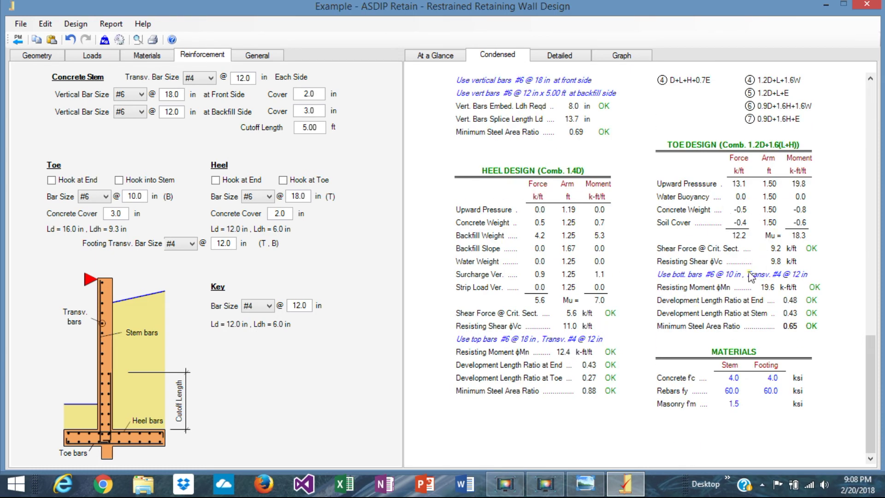
pyautogui.click(564, 56)
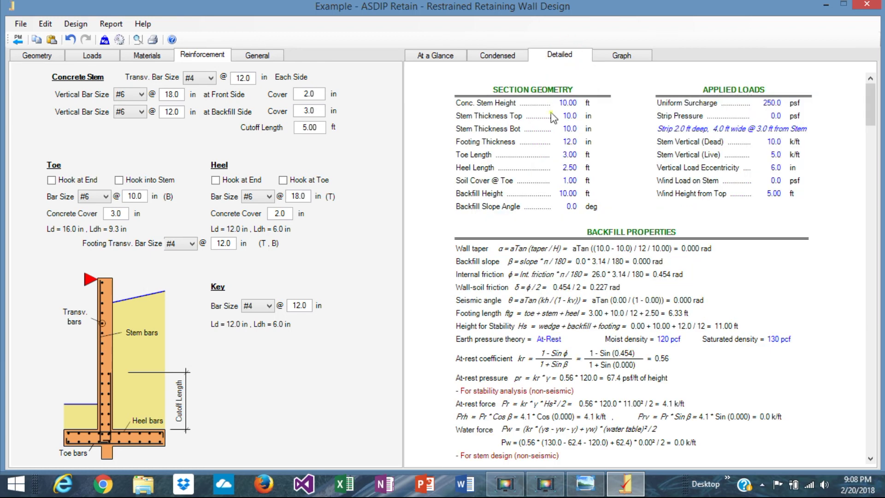
pyautogui.scroll(-3, 744, 367)
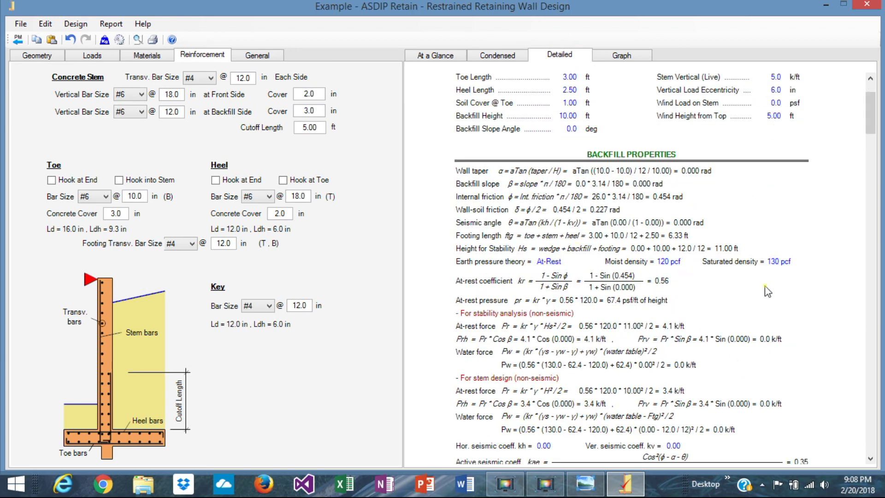
pyautogui.scroll(-10, 767, 291)
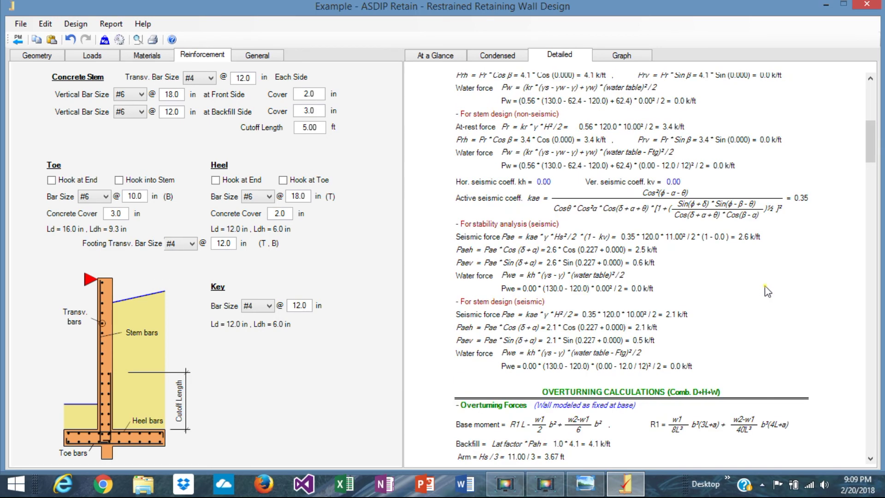
pyautogui.scroll(-12, 778, 332)
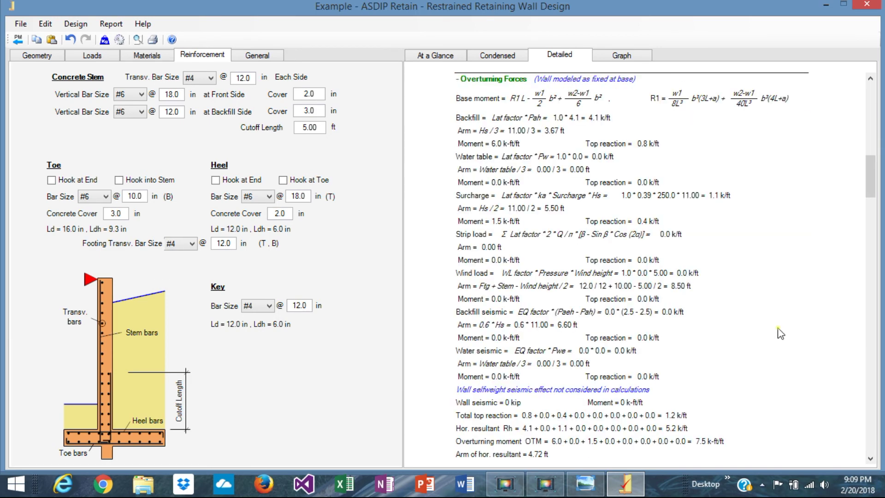
pyautogui.scroll(-13, 779, 333)
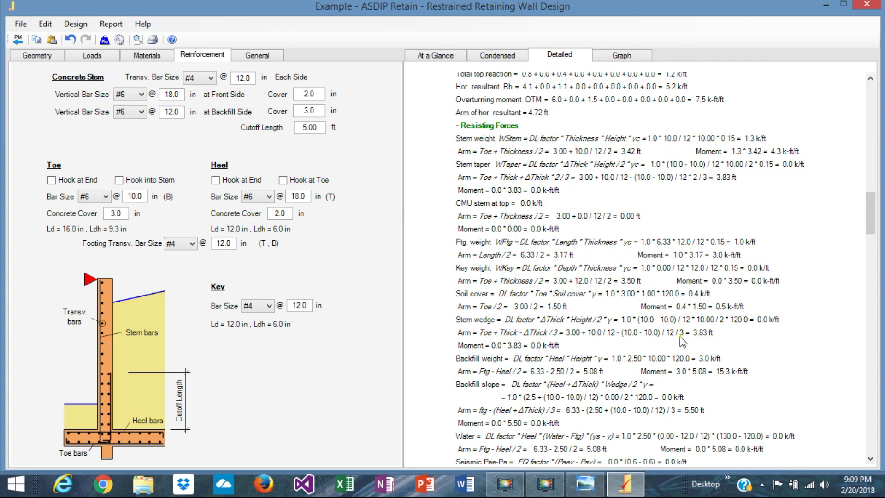
pyautogui.scroll(-6, 784, 328)
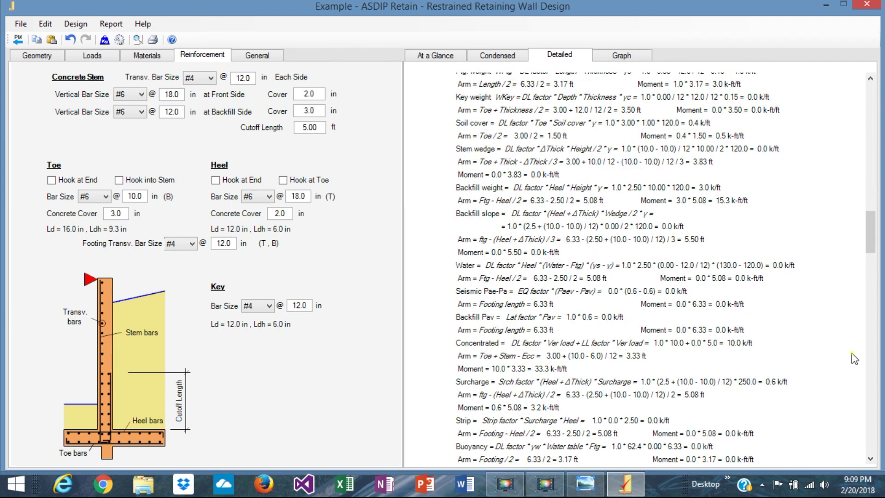
pyautogui.scroll(-8, 857, 358)
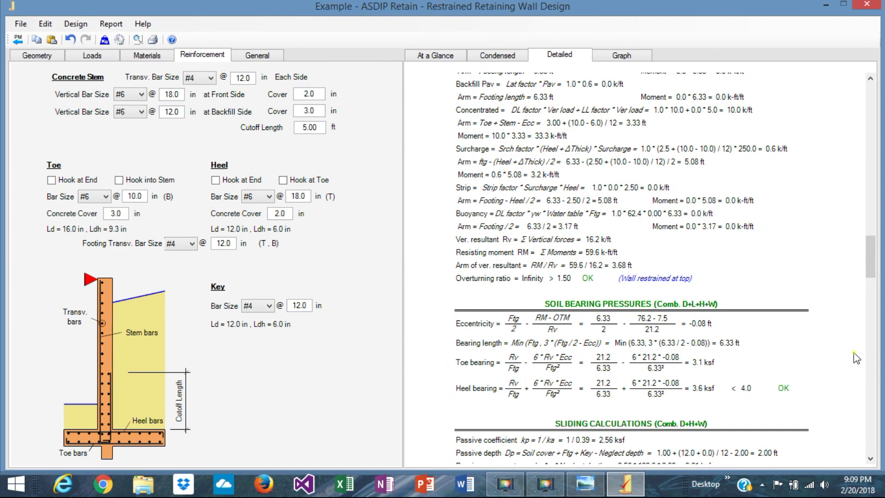
pyautogui.scroll(-15, 832, 377)
pyautogui.scroll(12, 831, 377)
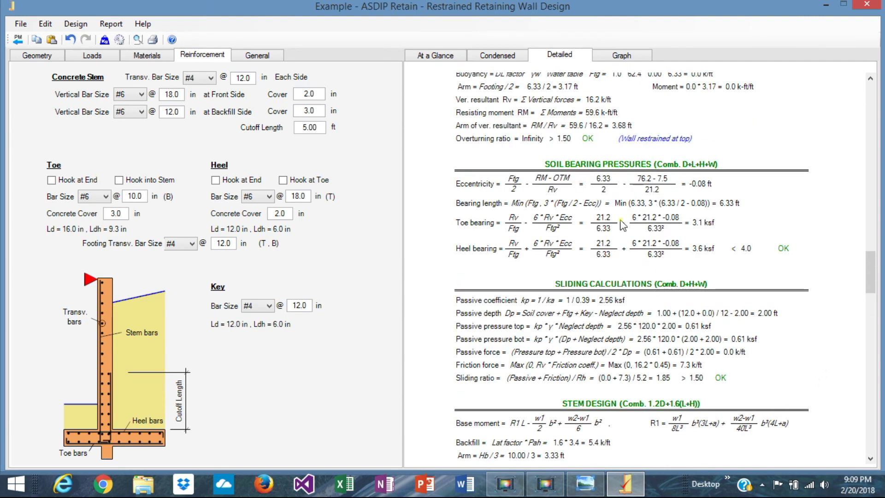
pyautogui.scroll(-9, 765, 295)
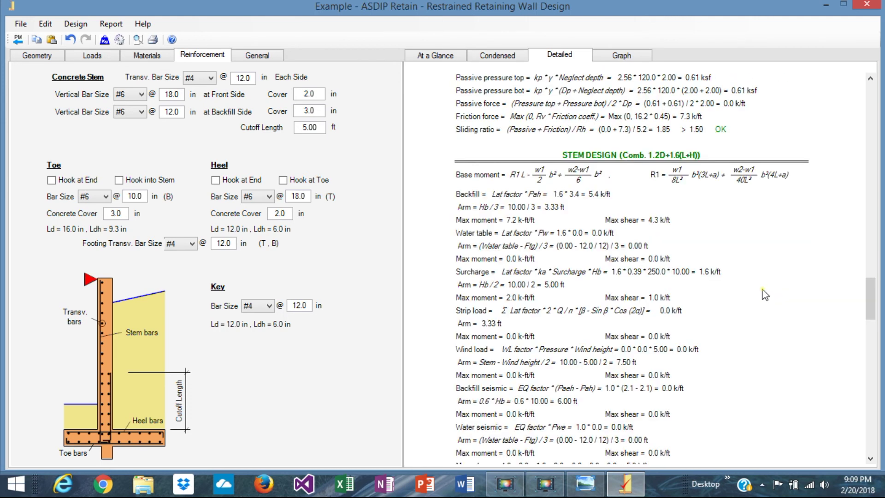
pyautogui.scroll(-10, 823, 349)
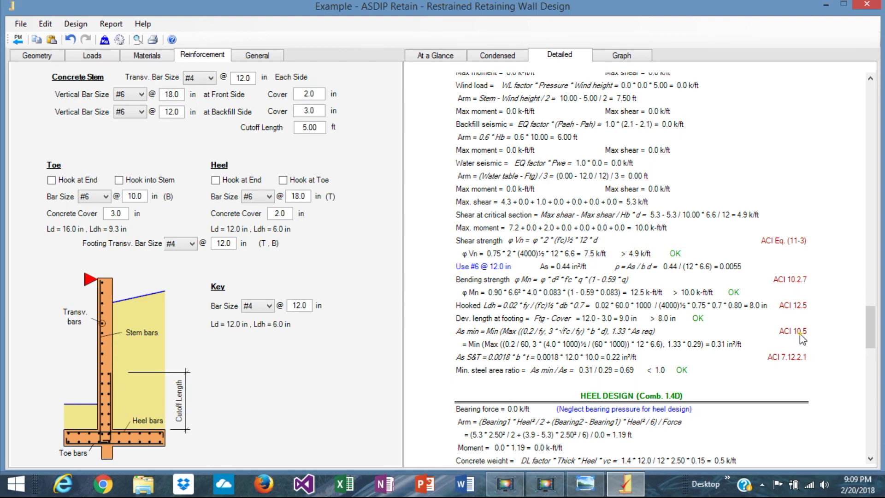
pyautogui.scroll(-12, 784, 339)
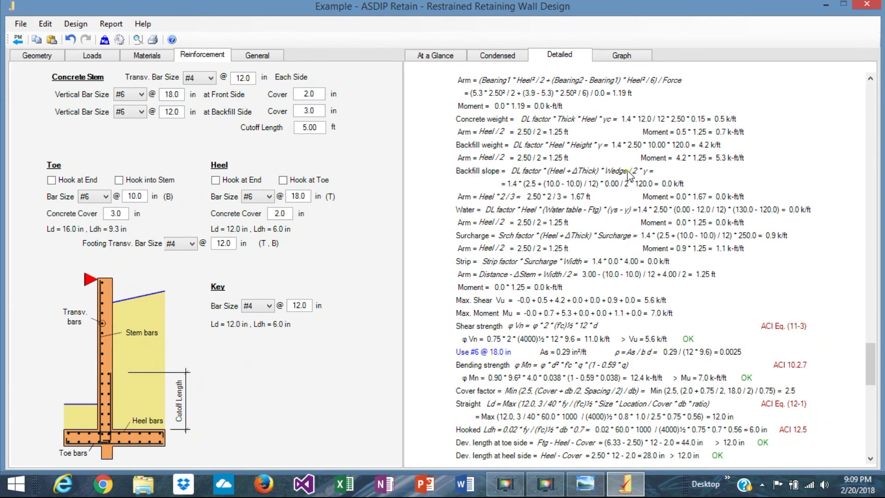
pyautogui.scroll(-9, 786, 321)
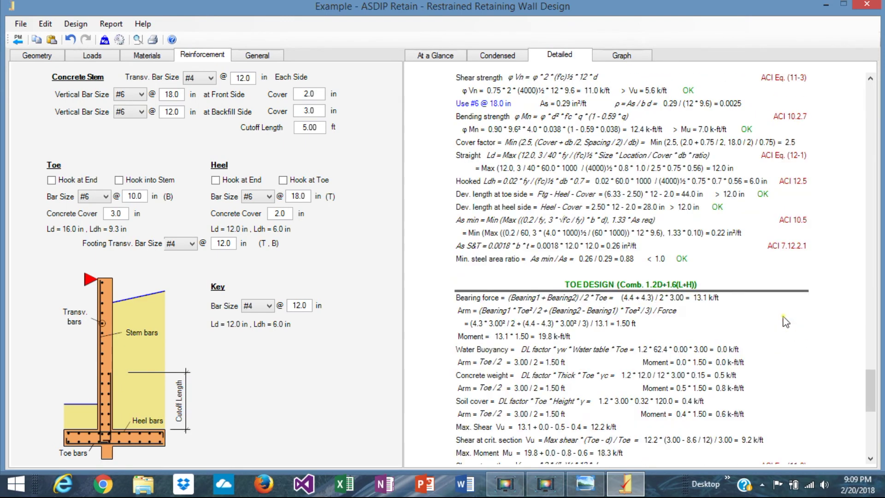
pyautogui.scroll(-3, 787, 322)
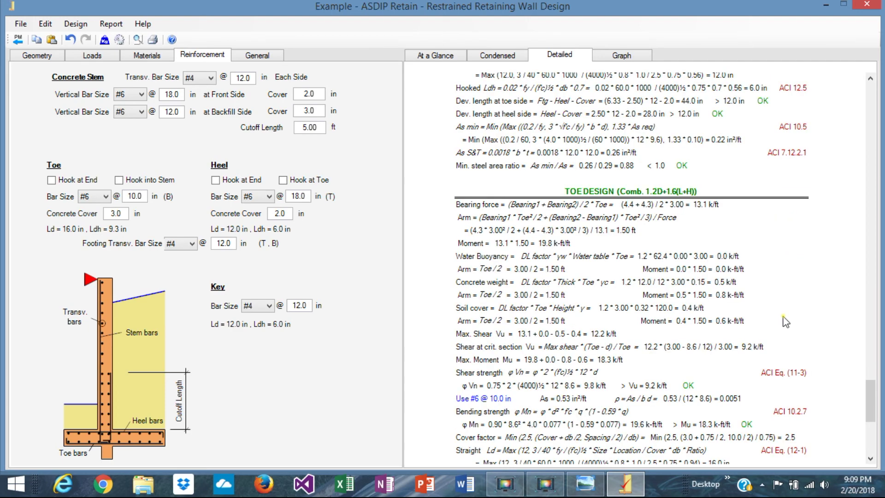
pyautogui.scroll(-9, 787, 322)
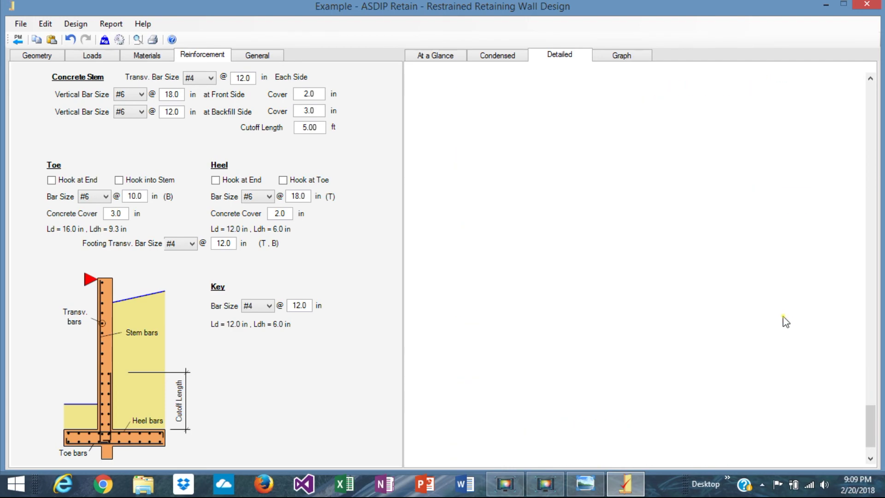
pyautogui.scroll(20, 786, 322)
pyautogui.click(611, 57)
# Show the Stability graphs with safety factors, then the stem pressure, moment and shear diagrams
pyautogui.click(438, 71)
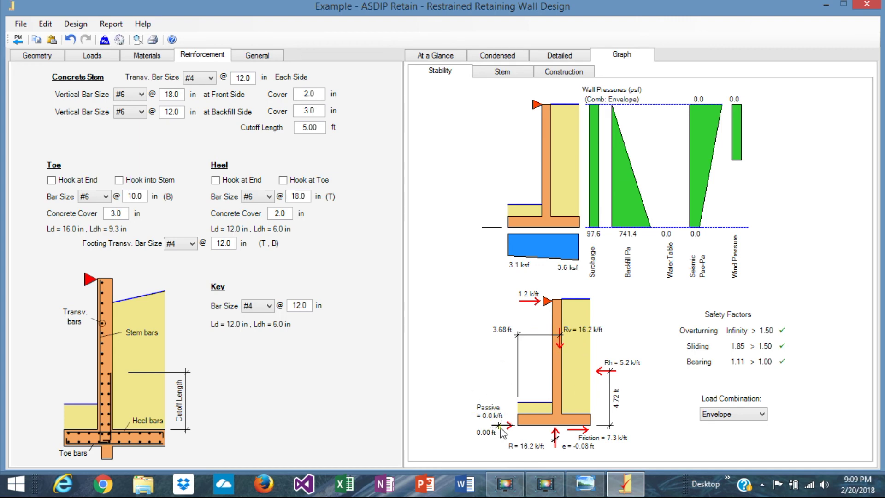
pyautogui.moveTo(585, 483)
pyautogui.click(493, 73)
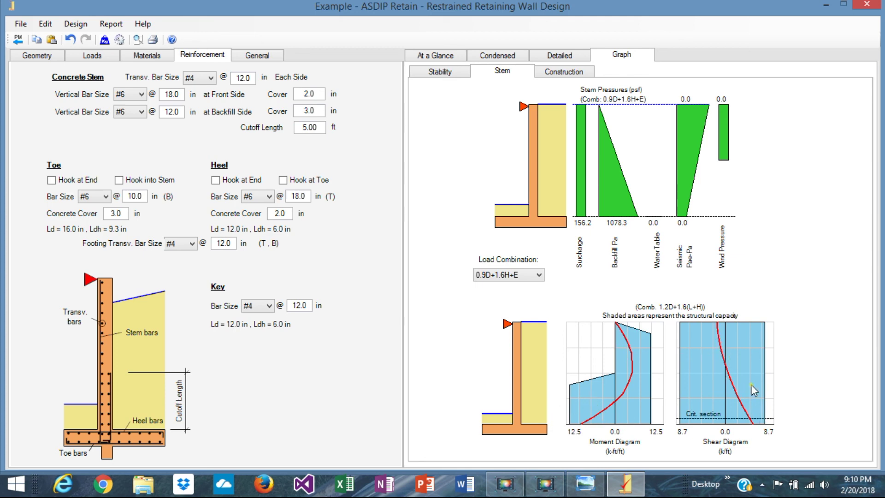
# Show the reinforcement section and elevation drawings and preview the Condensed Report
pyautogui.click(575, 71)
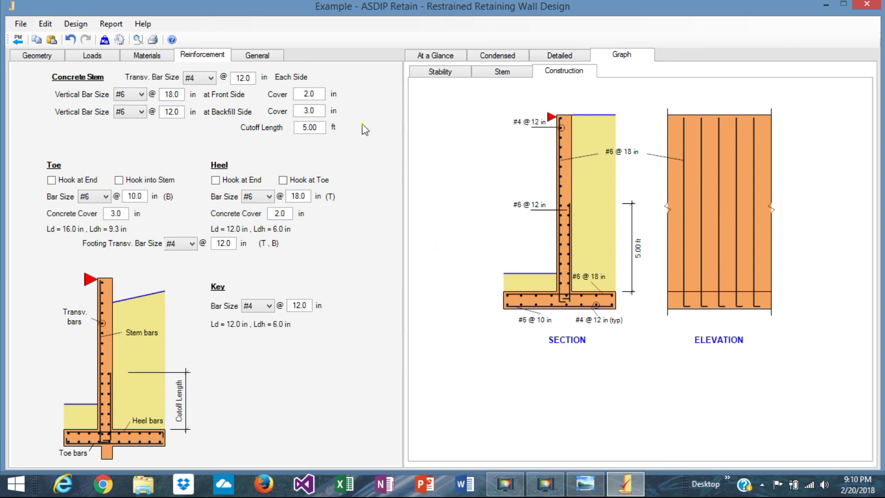
pyautogui.click(121, 40)
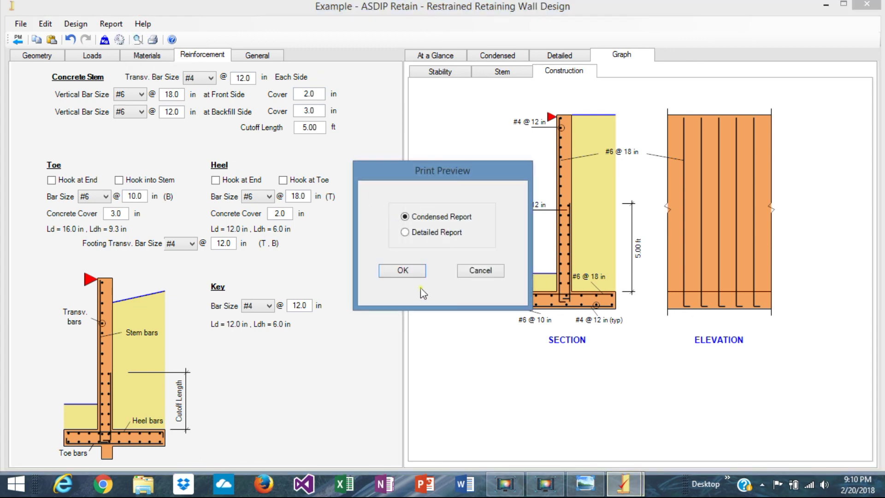
pyautogui.click(404, 270)
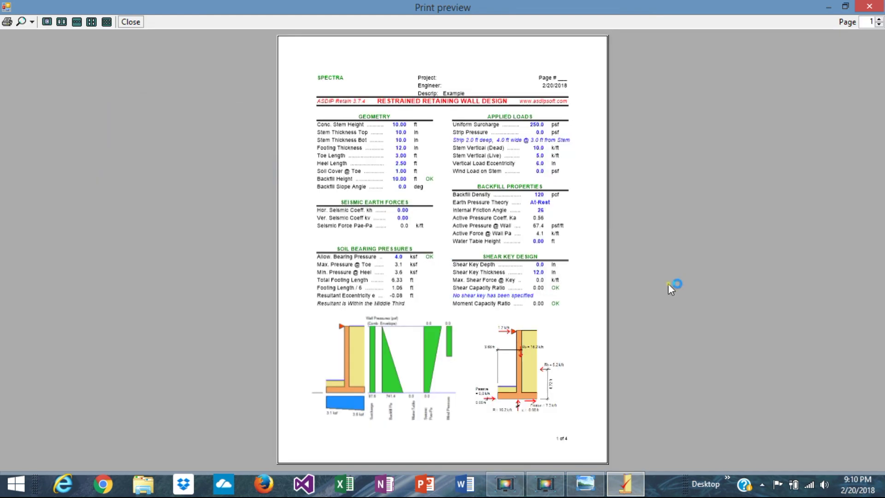
# Page through report pages 2 to 4 and close the print preview
pyautogui.click(880, 19)
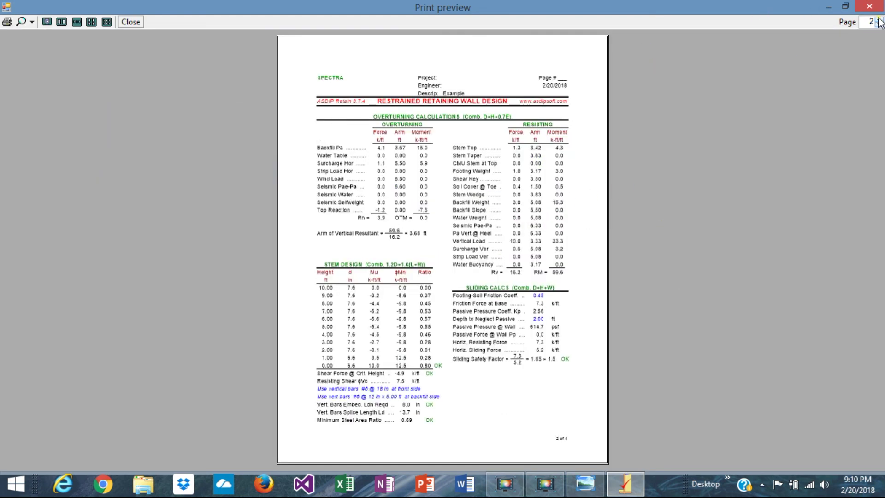
pyautogui.click(880, 19)
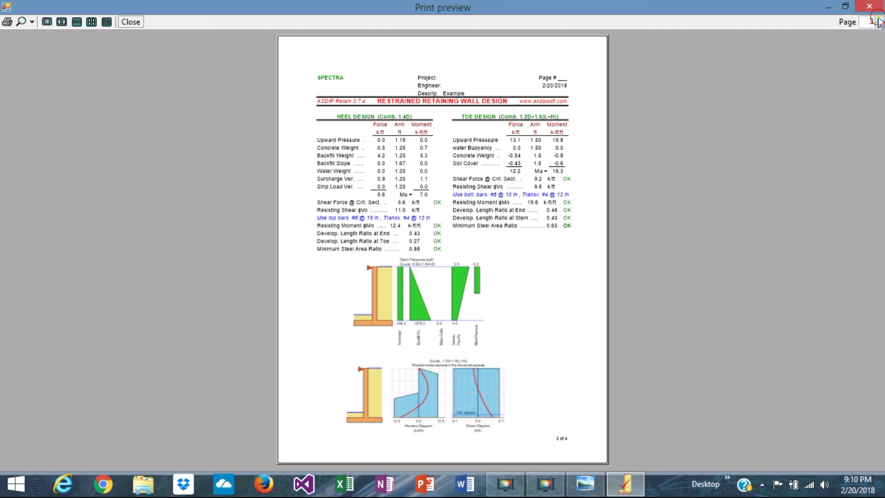
pyautogui.click(879, 19)
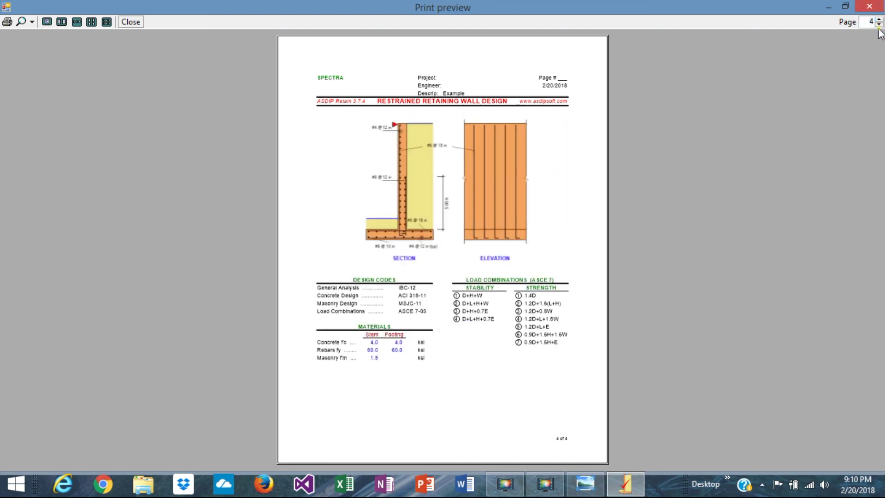
pyautogui.click(869, 7)
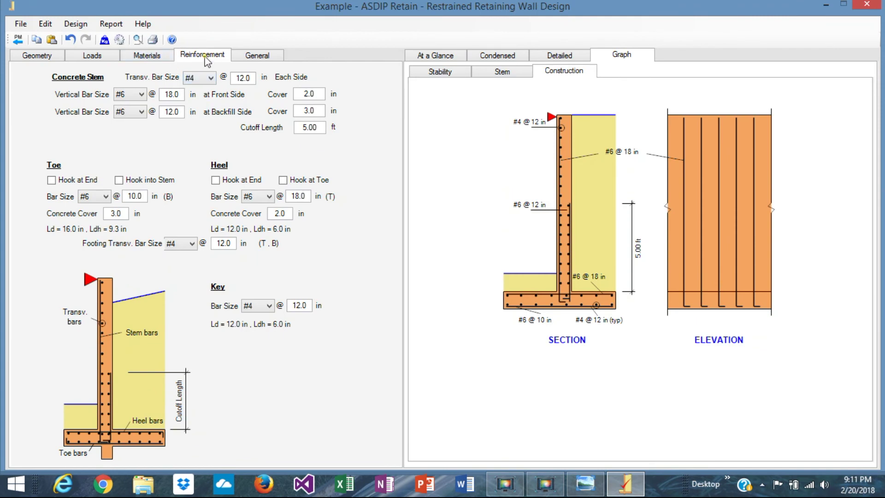
pyautogui.click(138, 39)
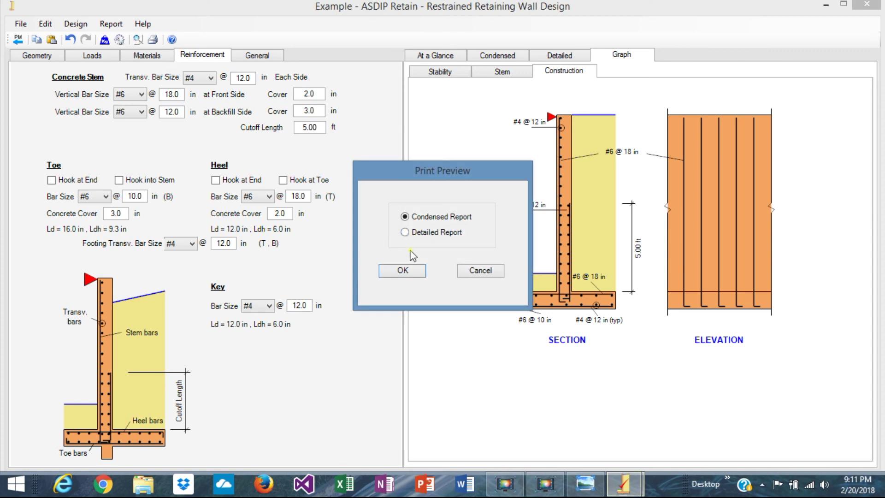
pyautogui.click(422, 233)
pyautogui.click(405, 271)
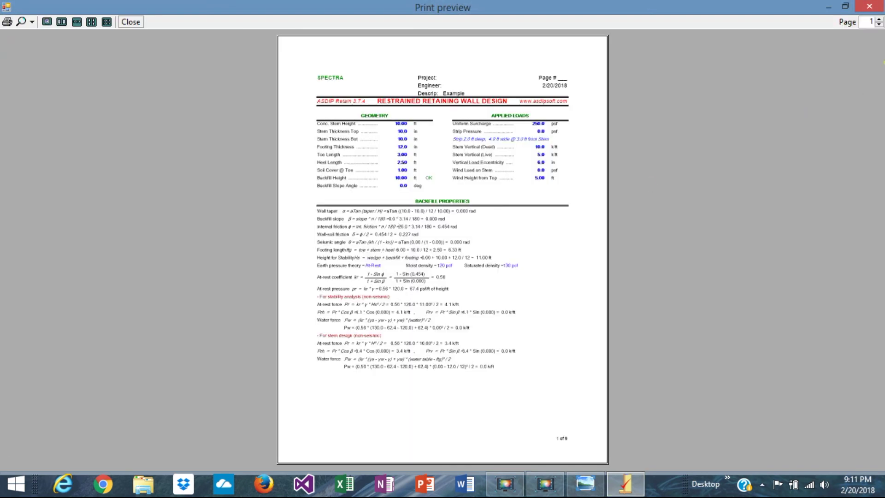
pyautogui.click(880, 20)
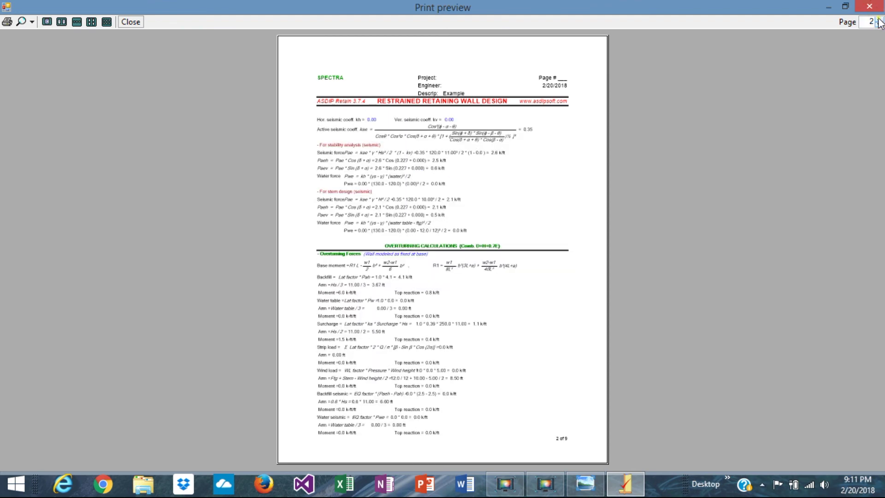
pyautogui.click(879, 20)
pyautogui.click(879, 19)
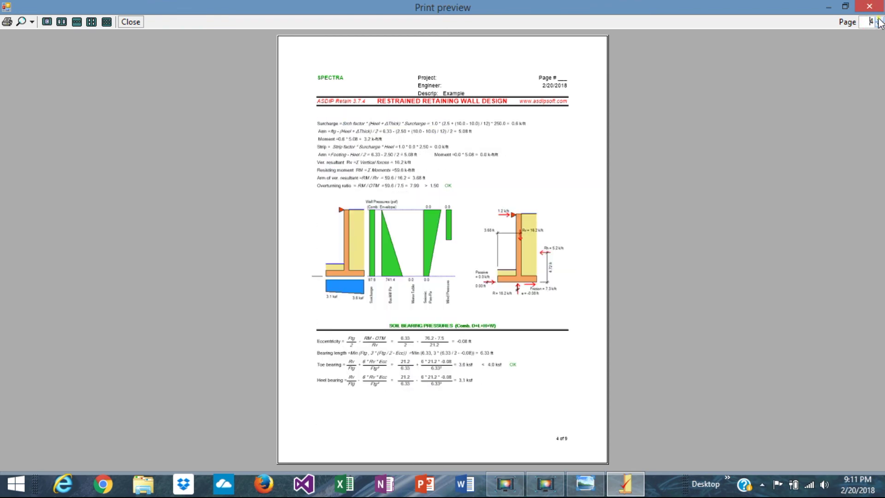
pyautogui.click(879, 19)
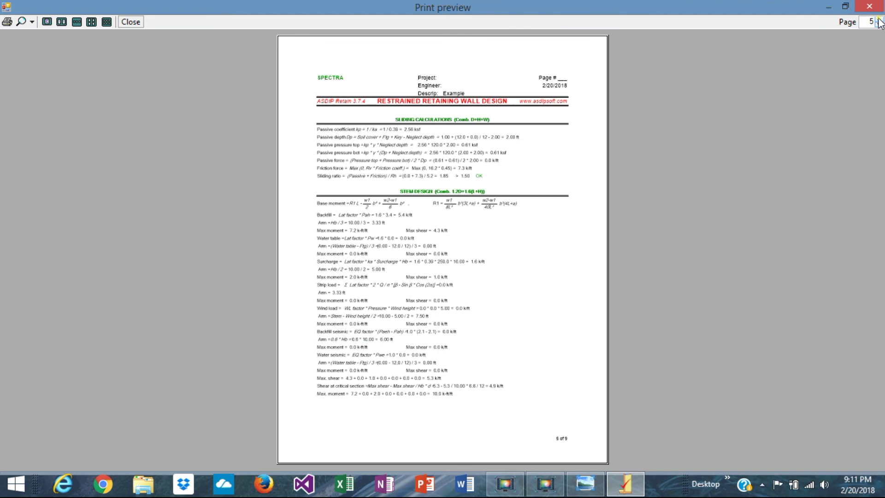
pyautogui.click(879, 20)
pyautogui.click(880, 20)
pyautogui.click(879, 19)
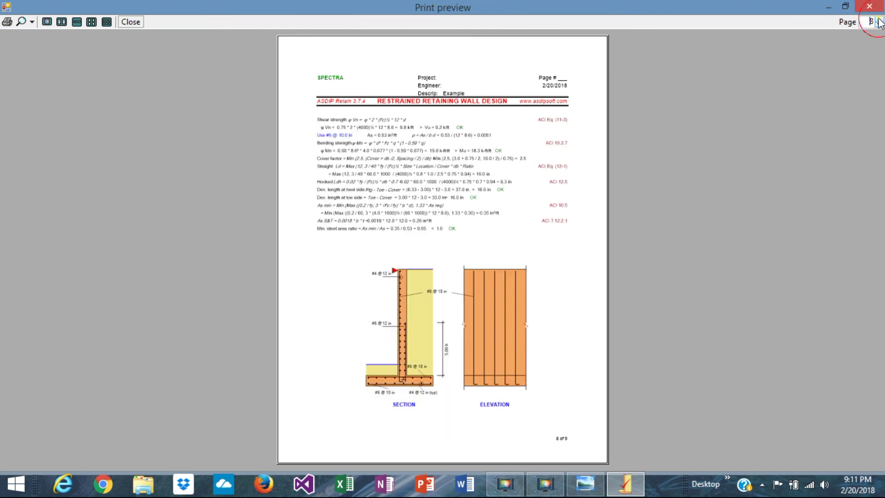
pyautogui.click(880, 19)
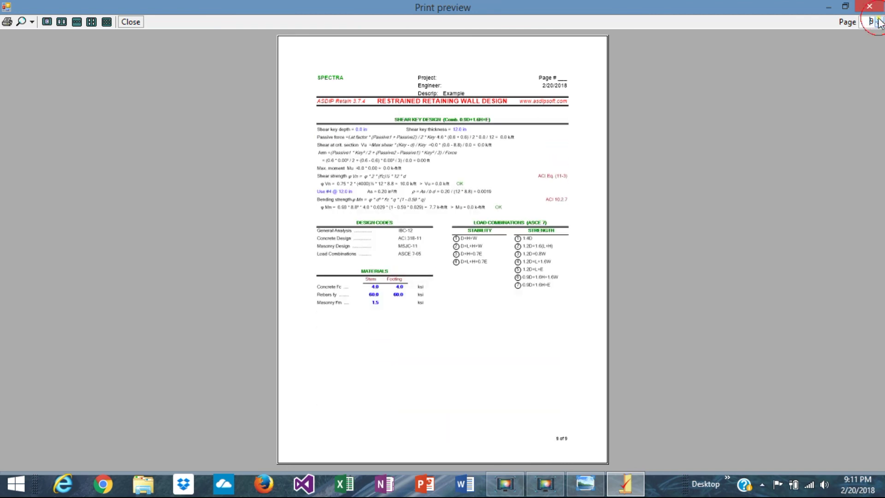
pyautogui.click(879, 25)
pyautogui.click(880, 25)
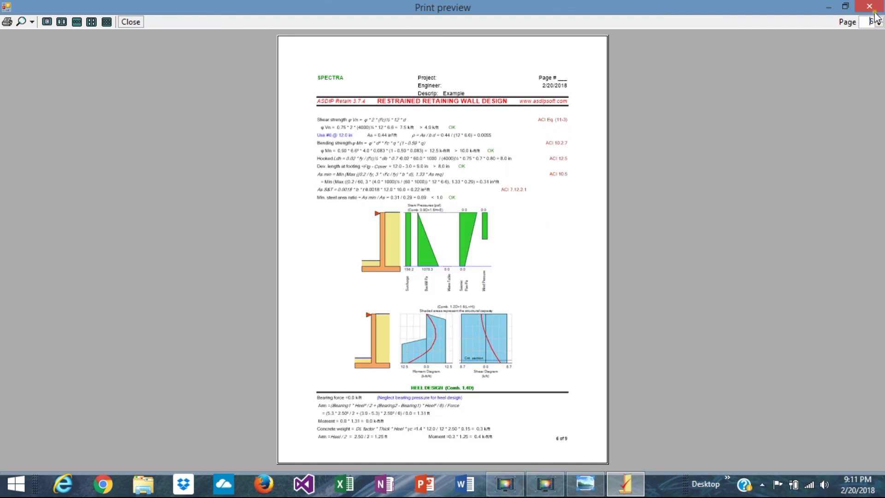
pyautogui.click(870, 6)
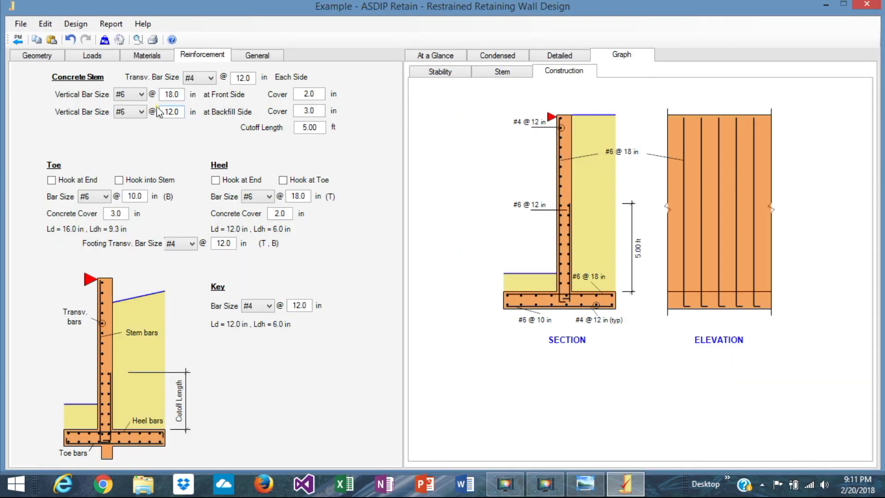